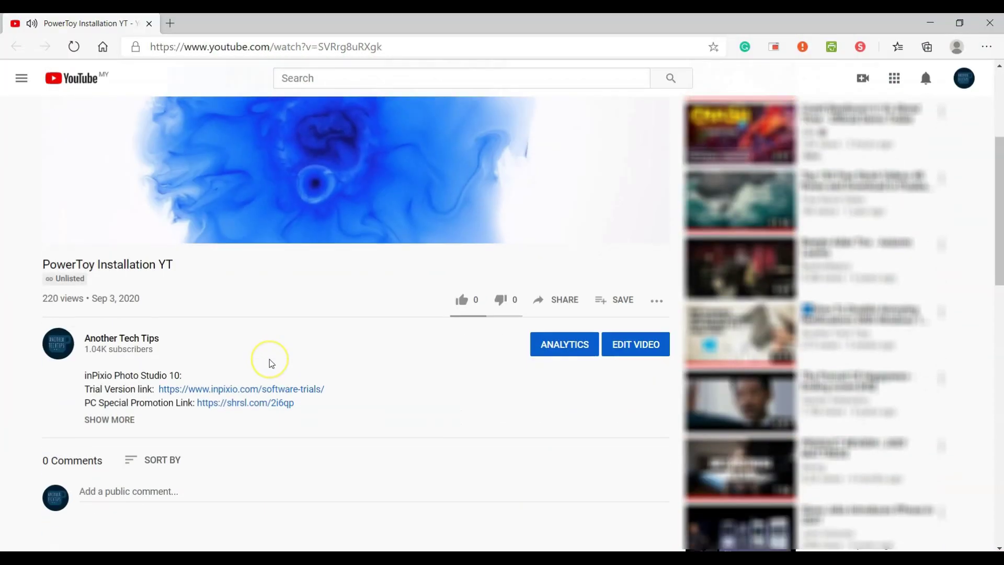
pyautogui.scroll(-1, 270, 362)
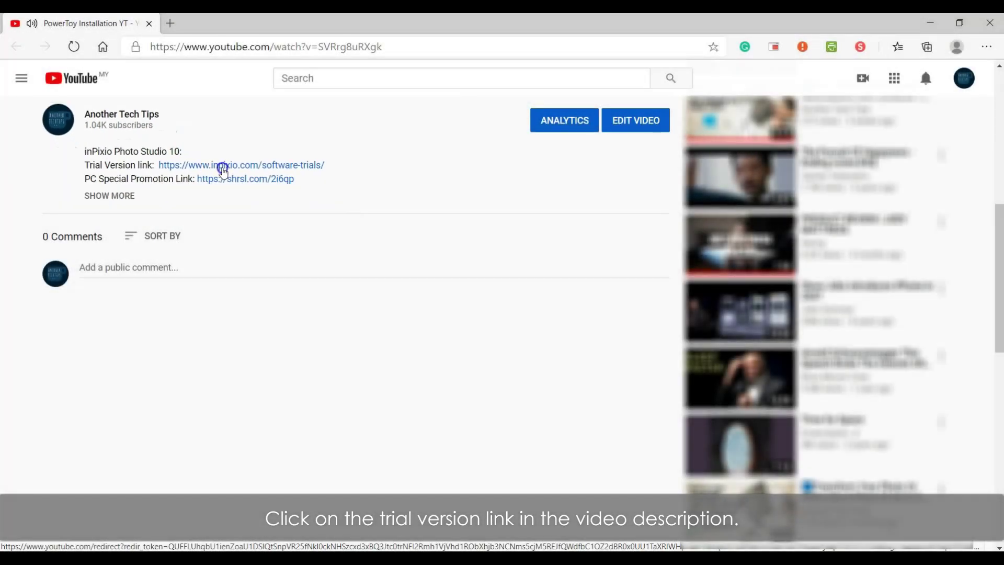
# Download the Photo Studio 10 trial installer from inPixio's trials page and open it
pyautogui.click(222, 166)
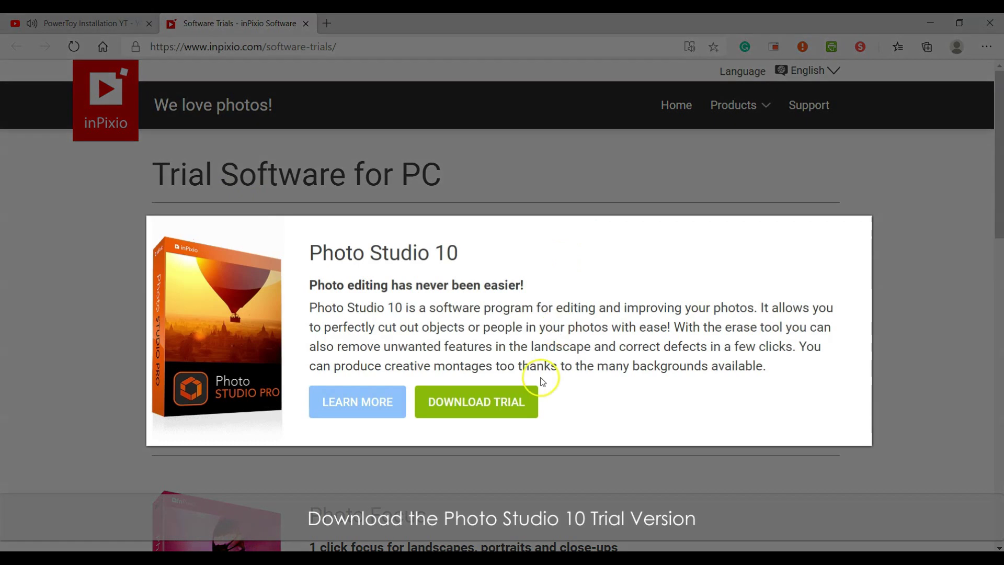
pyautogui.click(507, 408)
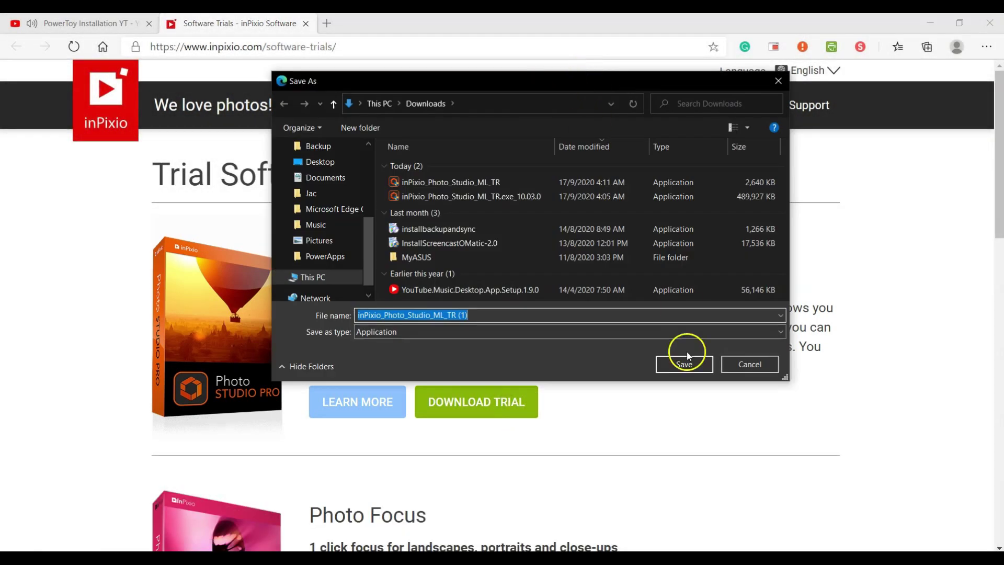
pyautogui.click(688, 361)
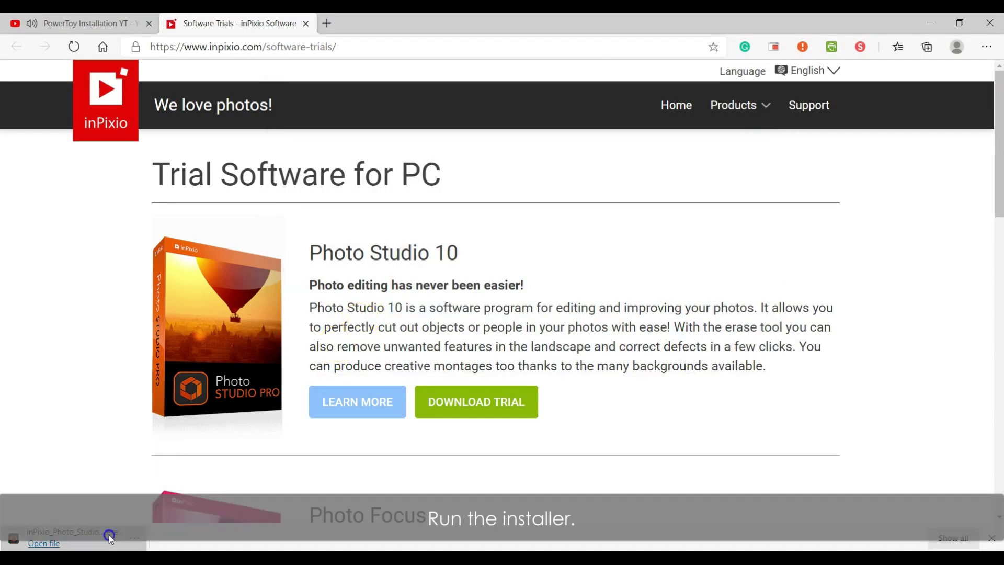
pyautogui.click(109, 534)
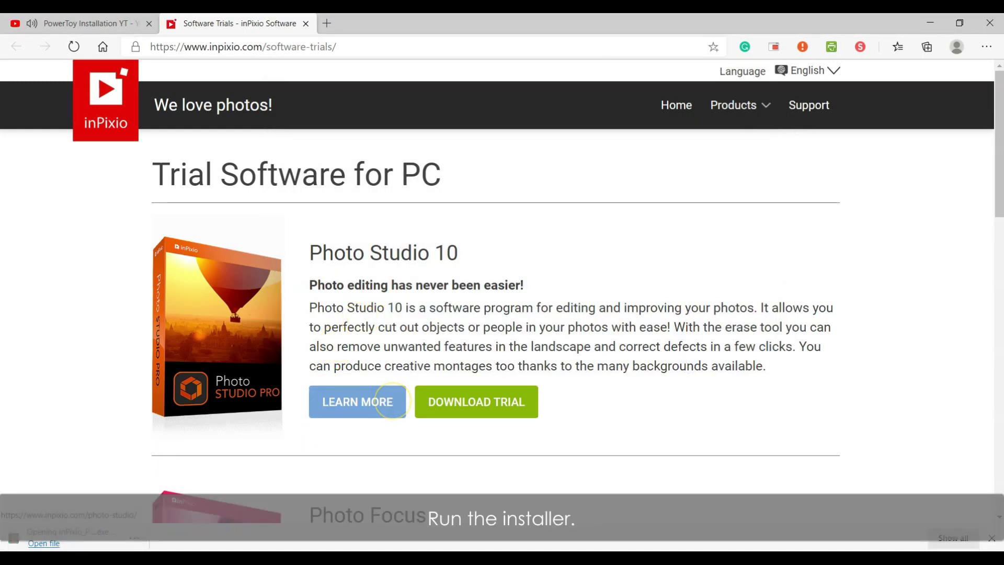
pyautogui.click(411, 383)
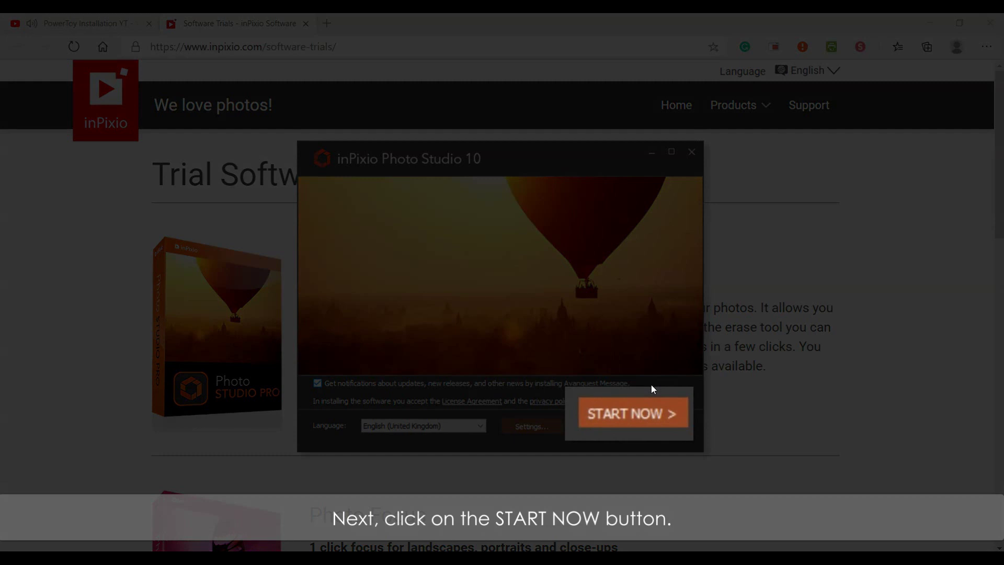
# Start the Photo Studio 10 installation and bring the browser back in front
pyautogui.click(657, 415)
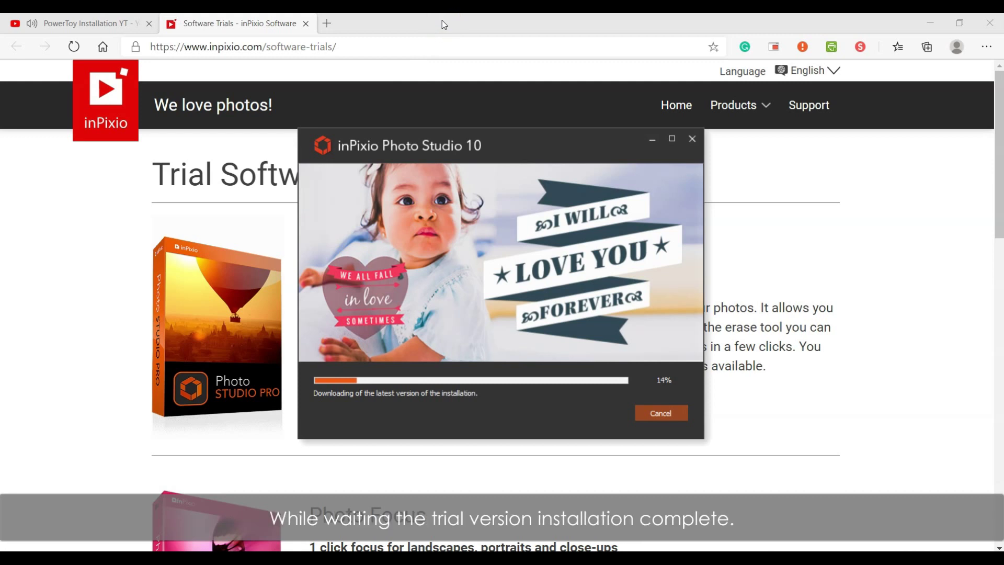
pyautogui.click(441, 20)
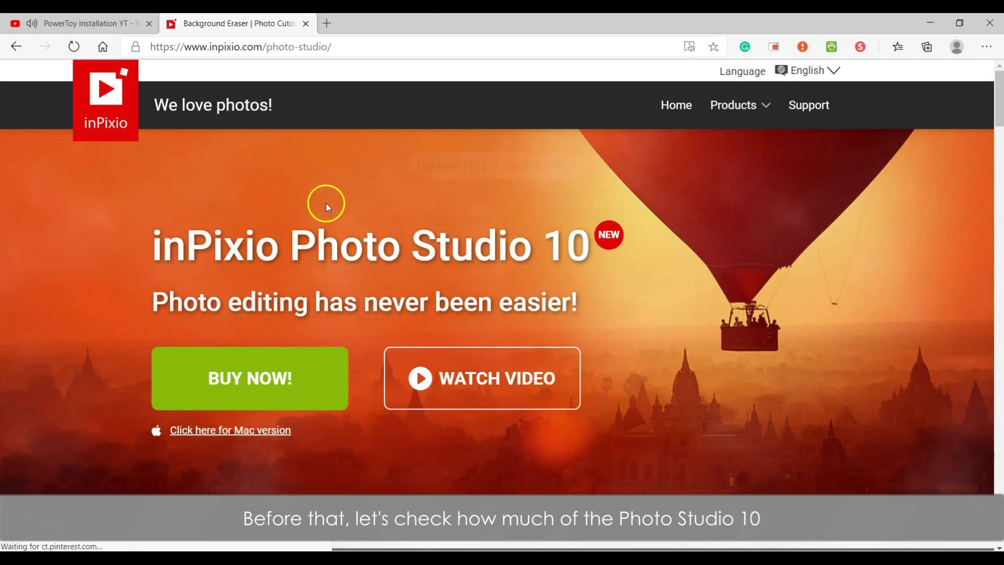
# Begin buying Photo Studio 10, autofill the contact details and continue to product selection
pyautogui.click(262, 392)
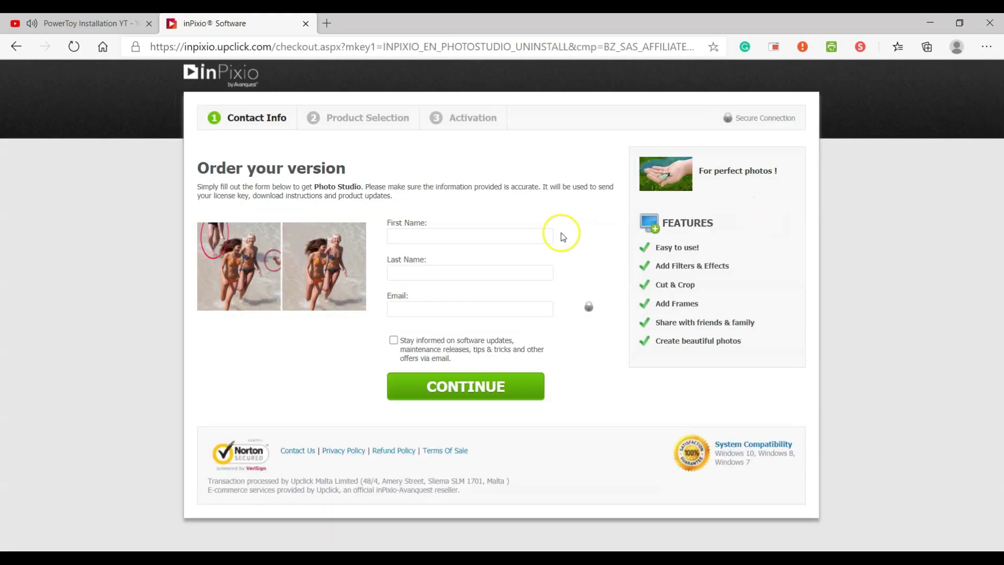
pyautogui.click(442, 353)
pyautogui.click(502, 387)
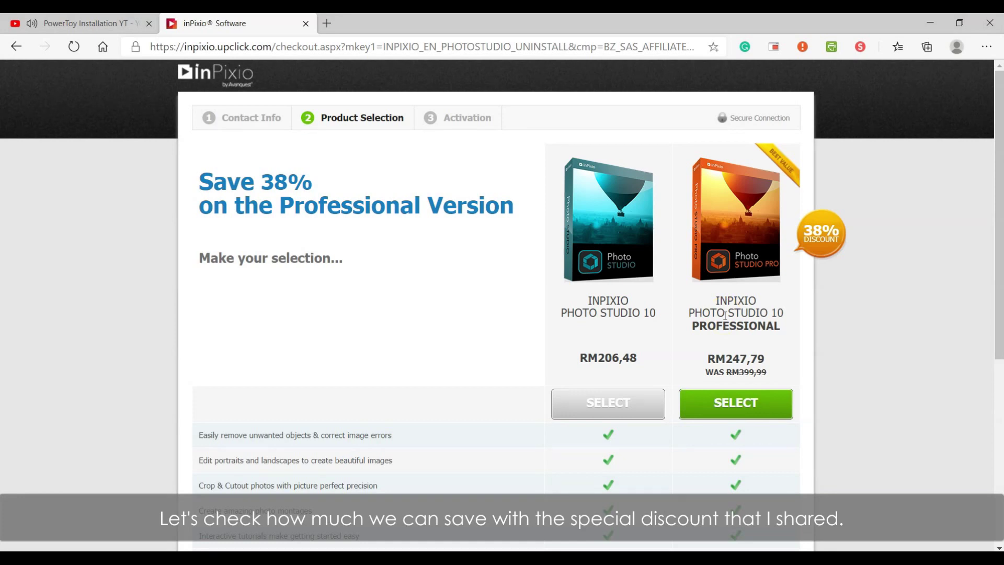
# Open the Mac special promotion link from the YouTube description, then return to the installer
pyautogui.click(100, 32)
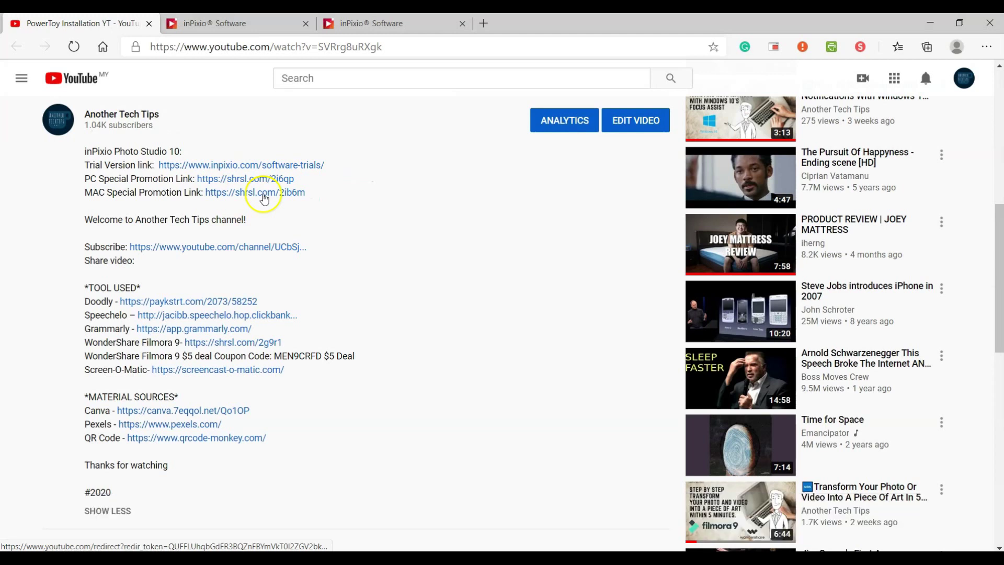
pyautogui.click(264, 194)
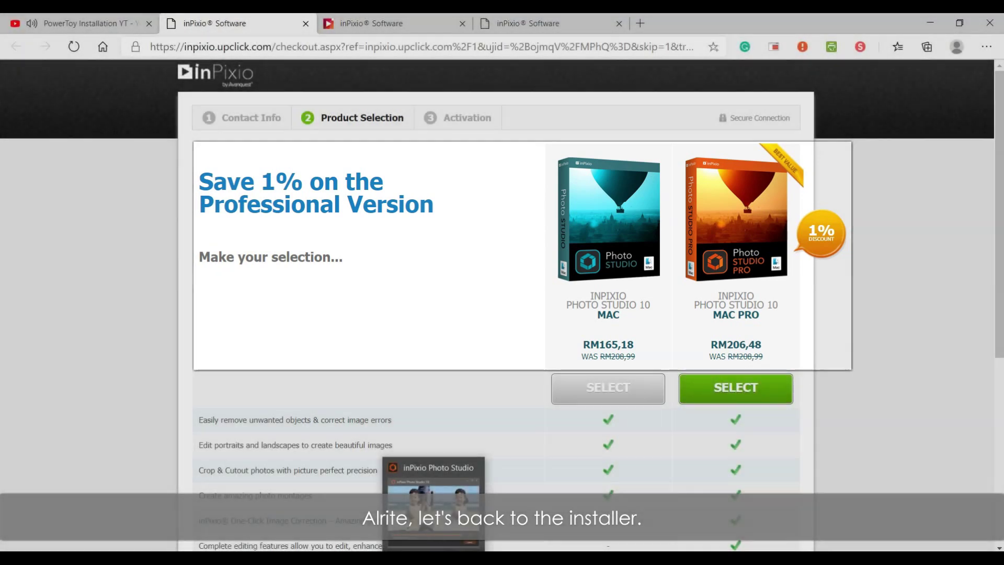
pyautogui.click(450, 513)
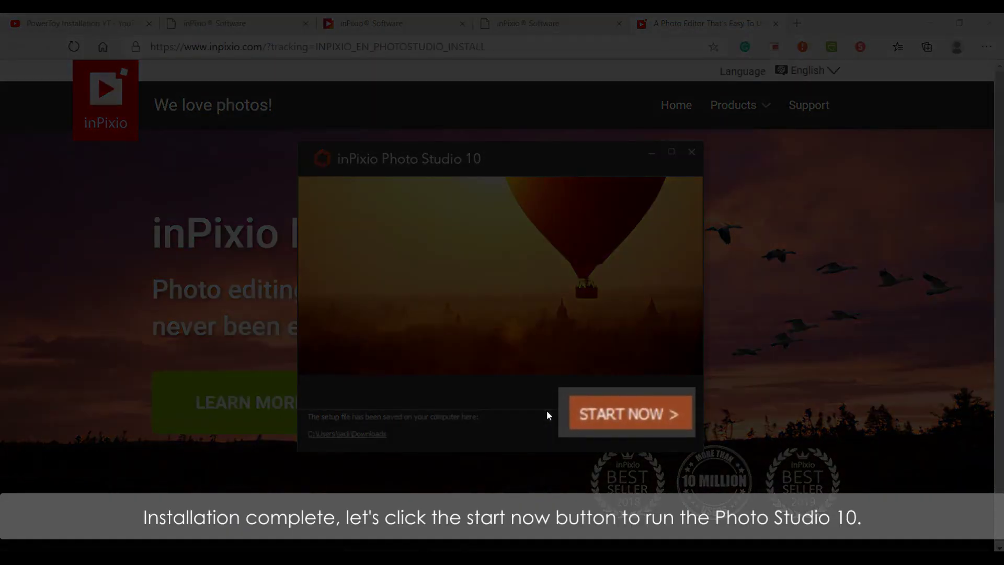
# Launch Photo Studio 10 Pro from the finished installer and bring up its activation options
pyautogui.click(628, 413)
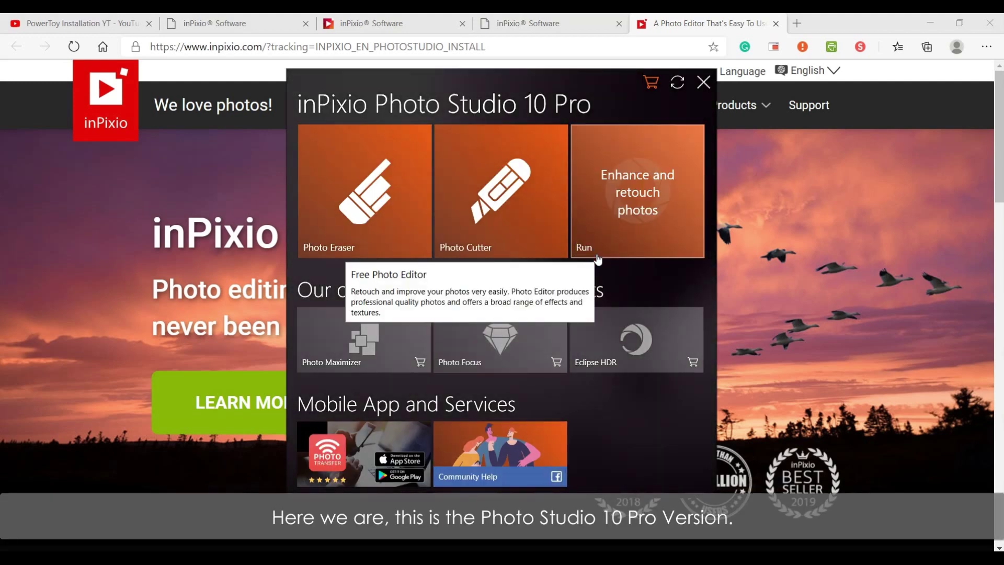
pyautogui.moveTo(500, 190)
pyautogui.click(541, 226)
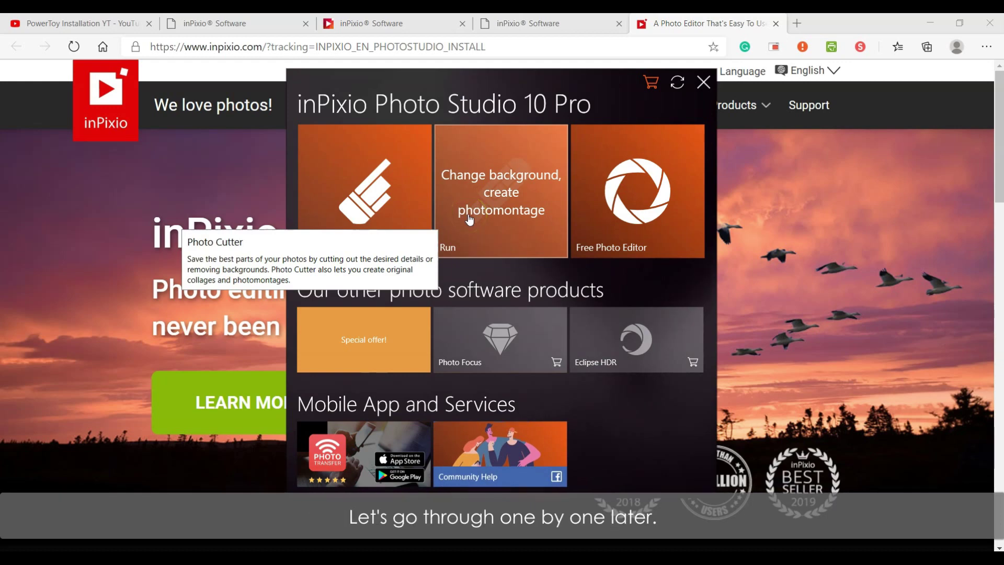
pyautogui.click(649, 82)
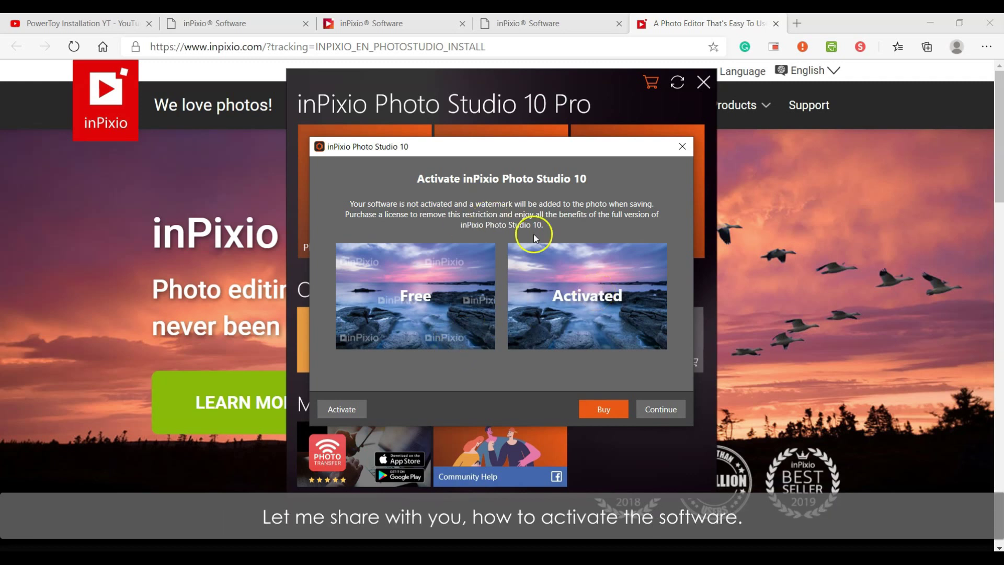
# Show the product key field in the activation window, then go to buy a licence online
pyautogui.click(355, 412)
pyautogui.click(410, 224)
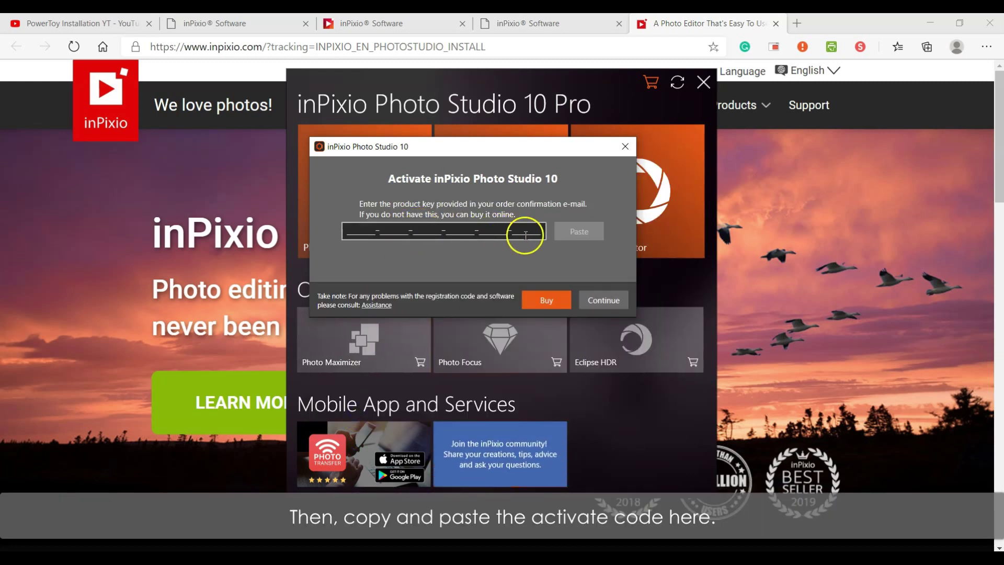
pyautogui.click(551, 302)
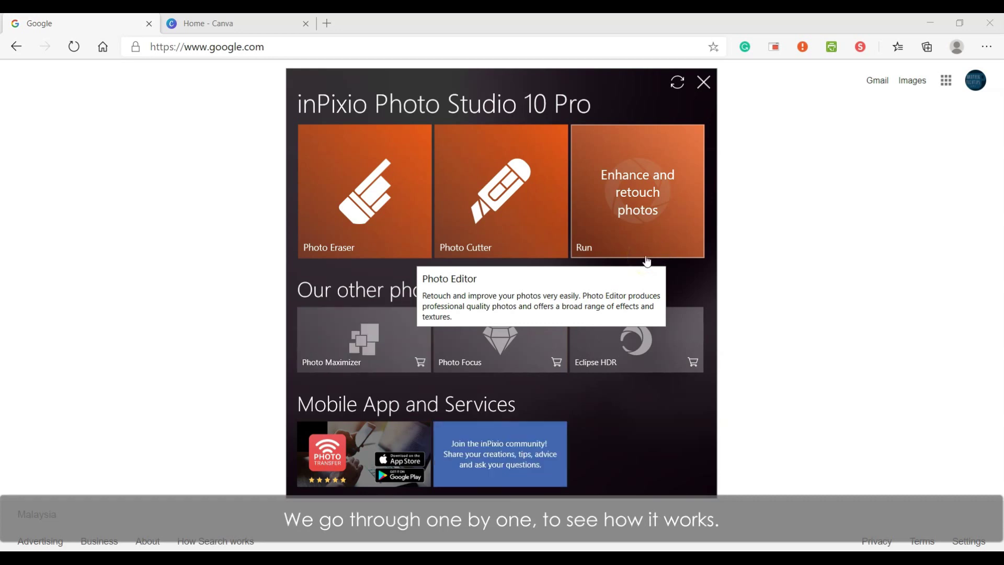
pyautogui.moveTo(364, 190)
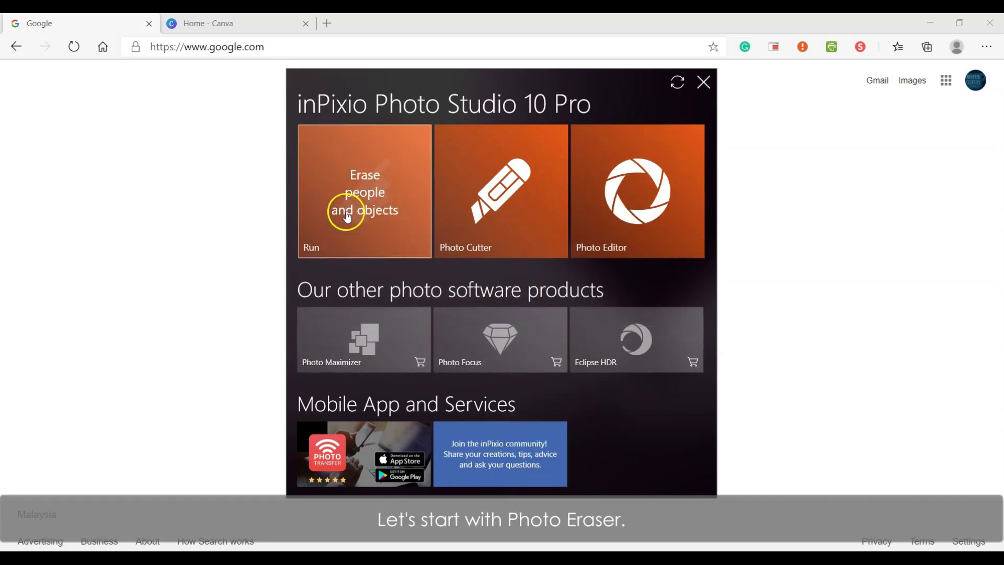
# Launch Photo Eraser and show its four sample tutorials
pyautogui.click(347, 217)
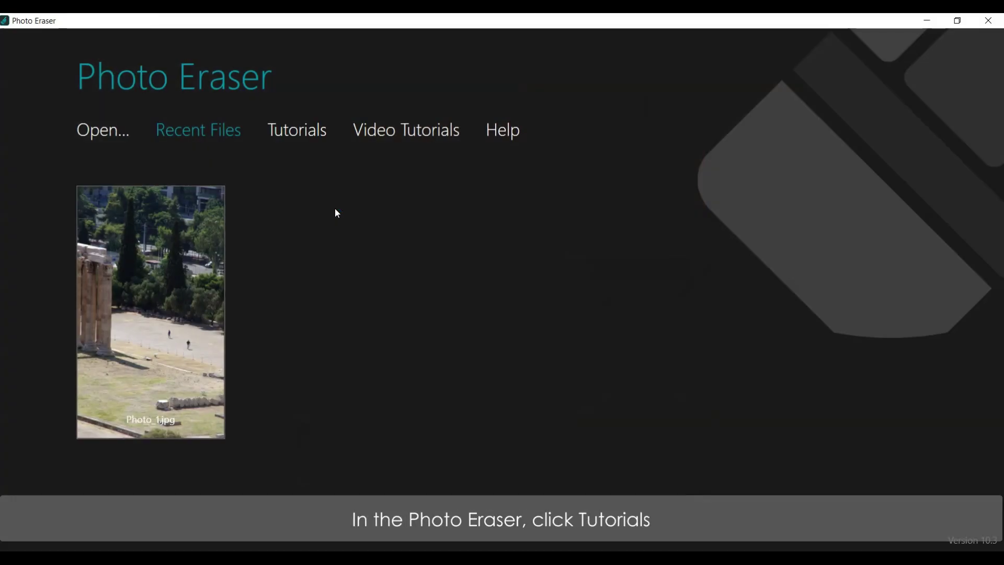
pyautogui.click(321, 140)
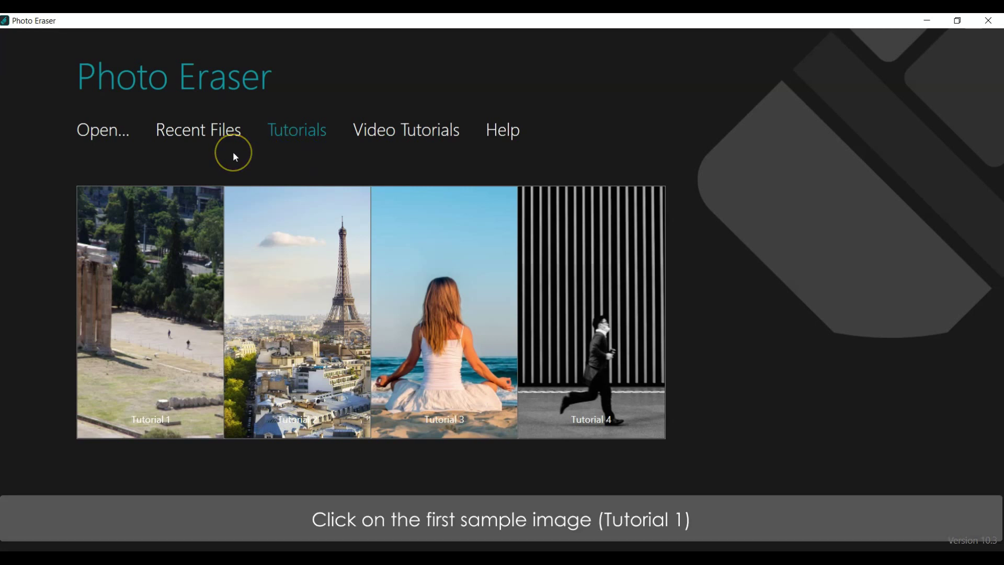
pyautogui.moveTo(151, 236)
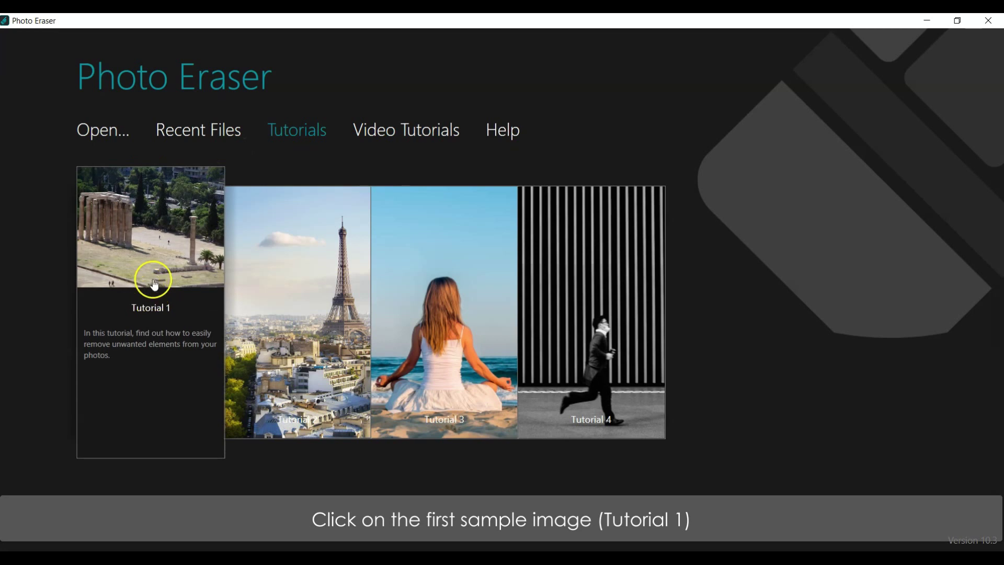
# Open Tutorial 1's temple photo and set the erase selection brush to 50 px
pyautogui.click(154, 283)
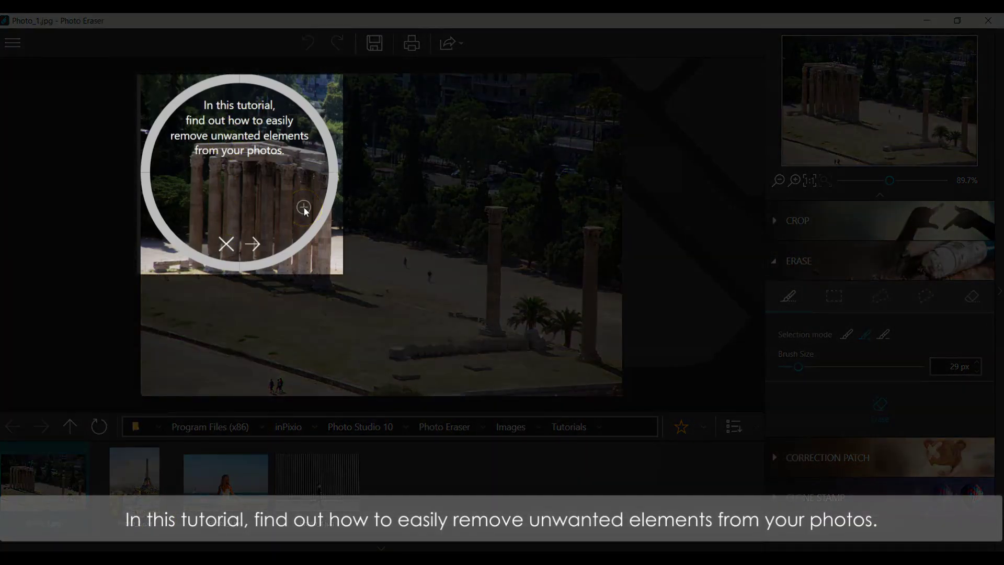
pyautogui.click(252, 245)
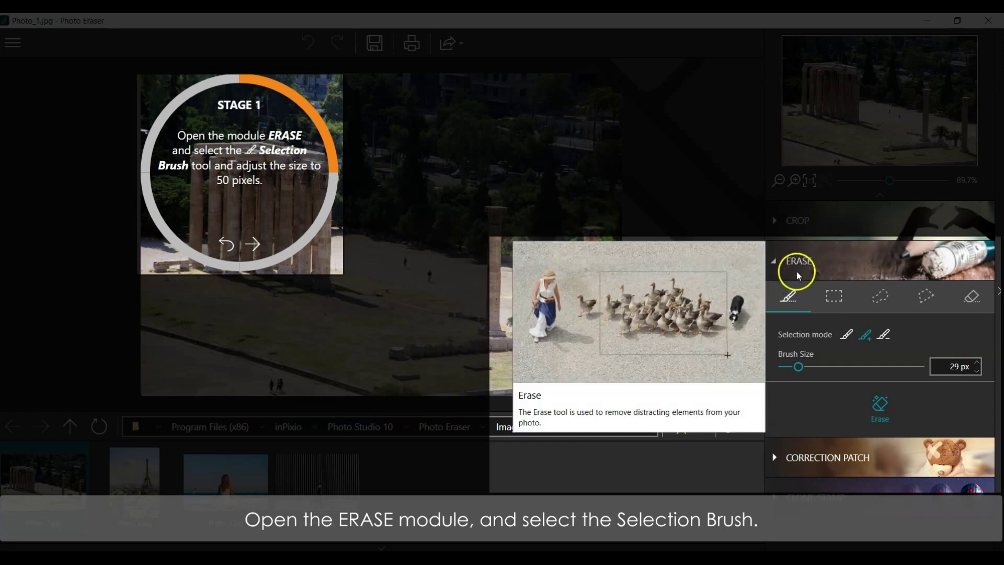
pyautogui.click(781, 301)
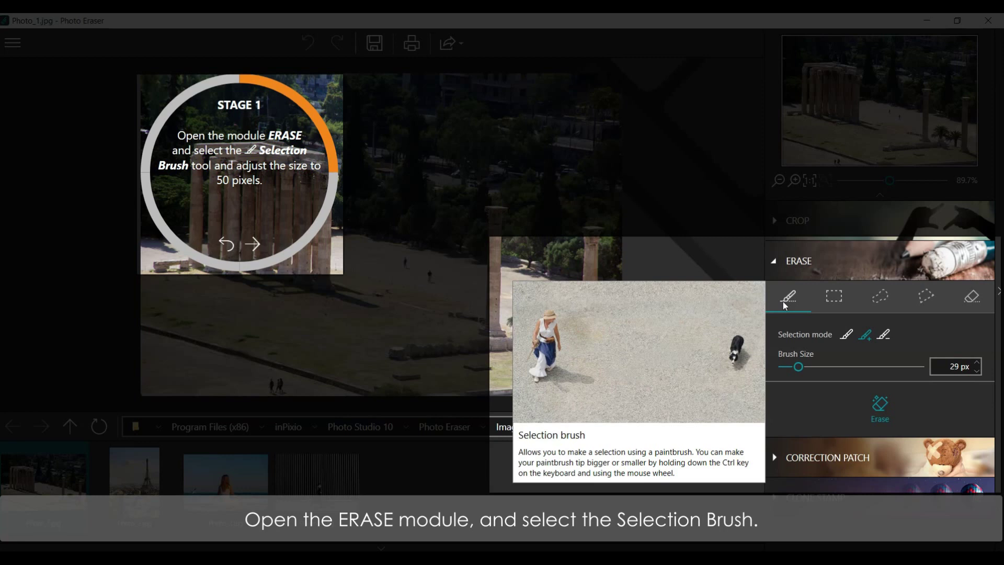
pyautogui.moveTo(799, 367); pyautogui.dragTo(811, 371)
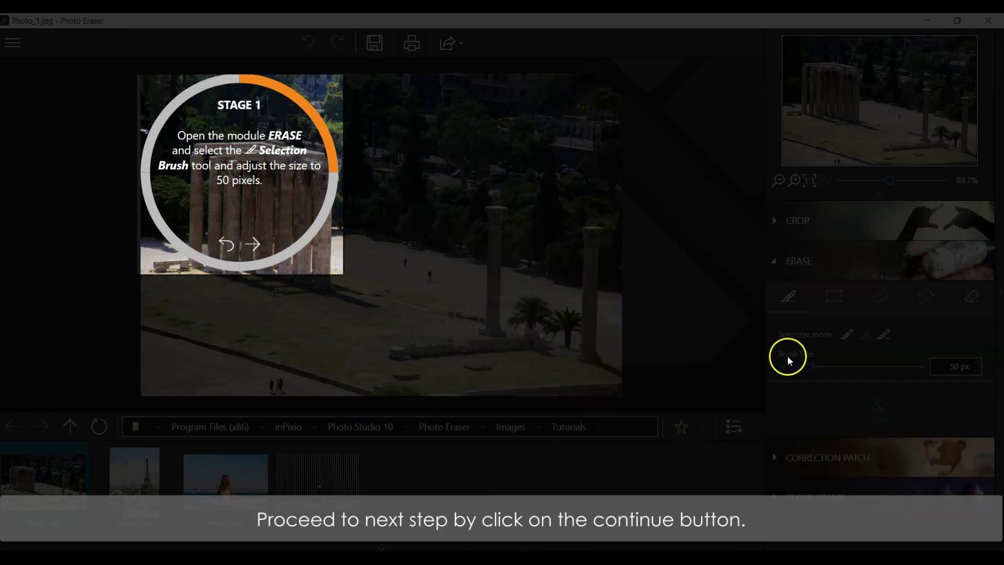
# Mark the four tourists in the temple ruins photo and erase them
pyautogui.click(254, 243)
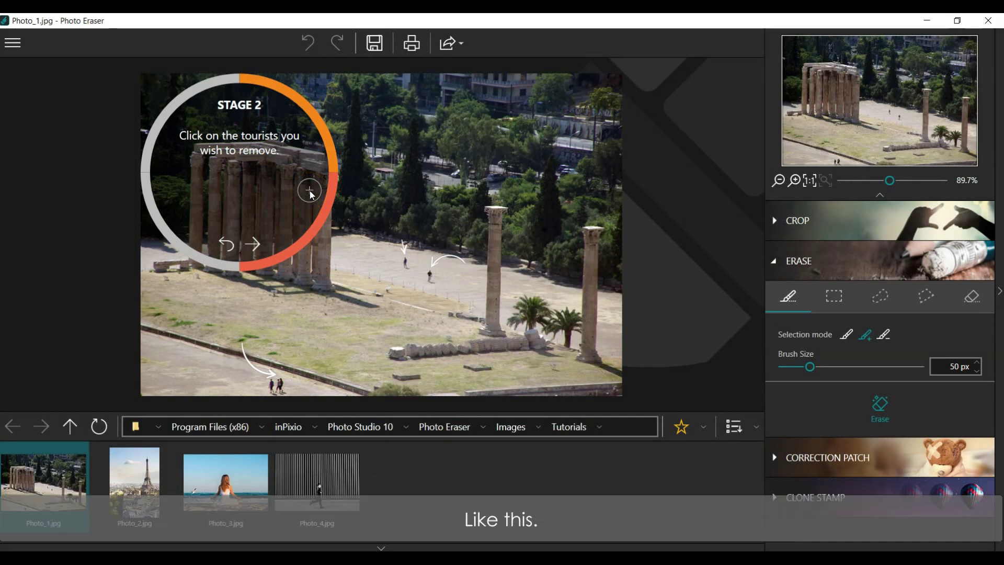
pyautogui.click(406, 263)
pyautogui.click(429, 275)
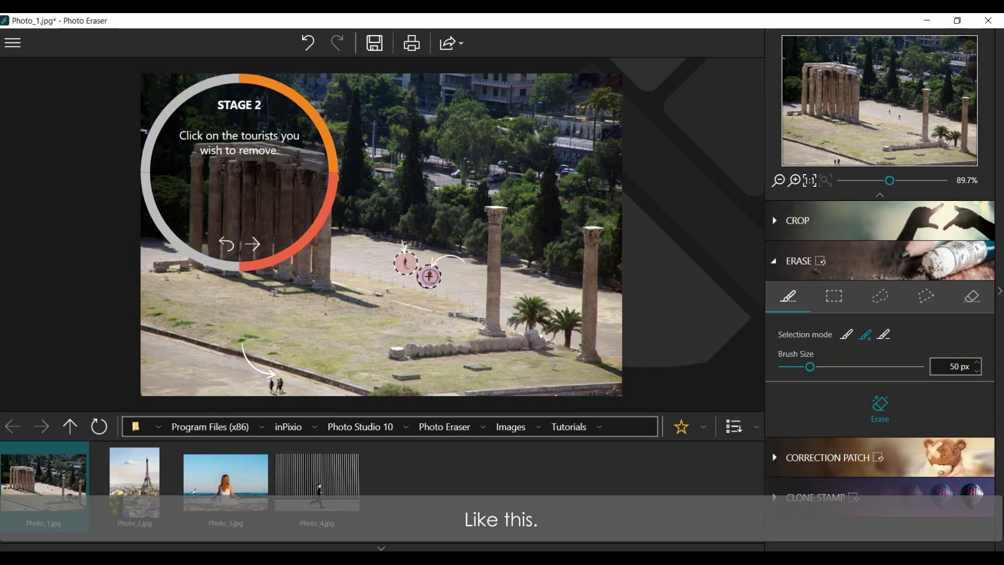
pyautogui.click(275, 385)
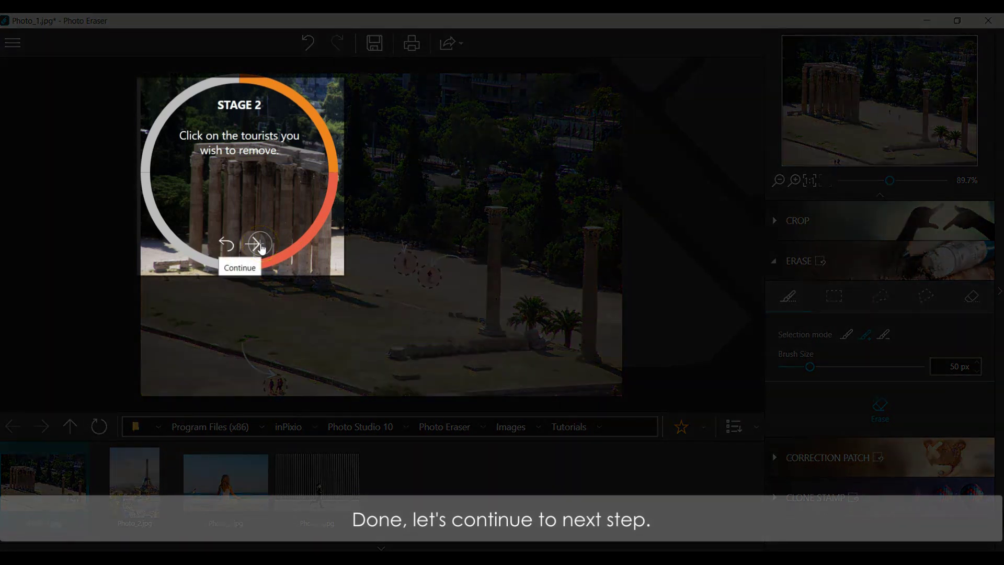
pyautogui.click(261, 249)
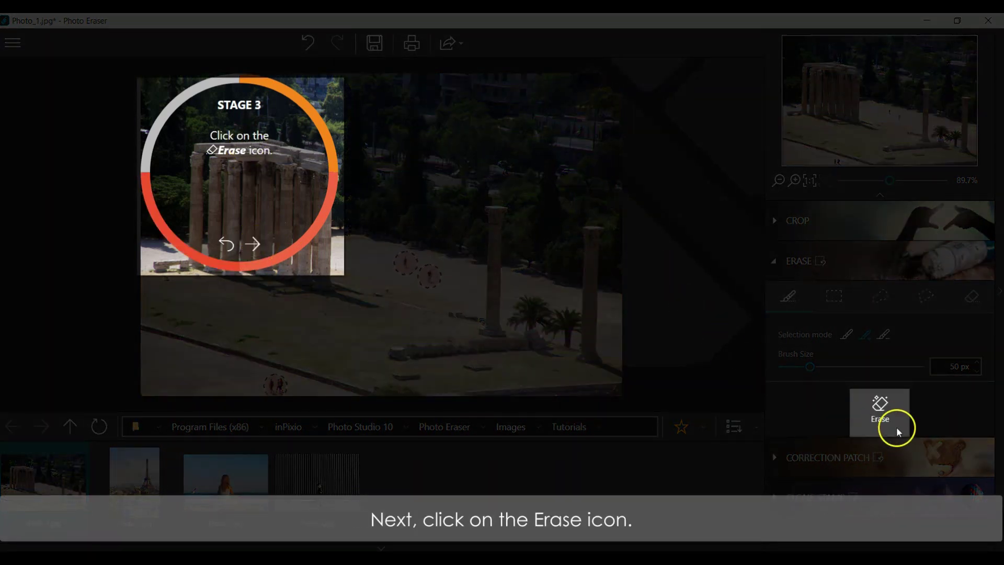
pyautogui.click(889, 418)
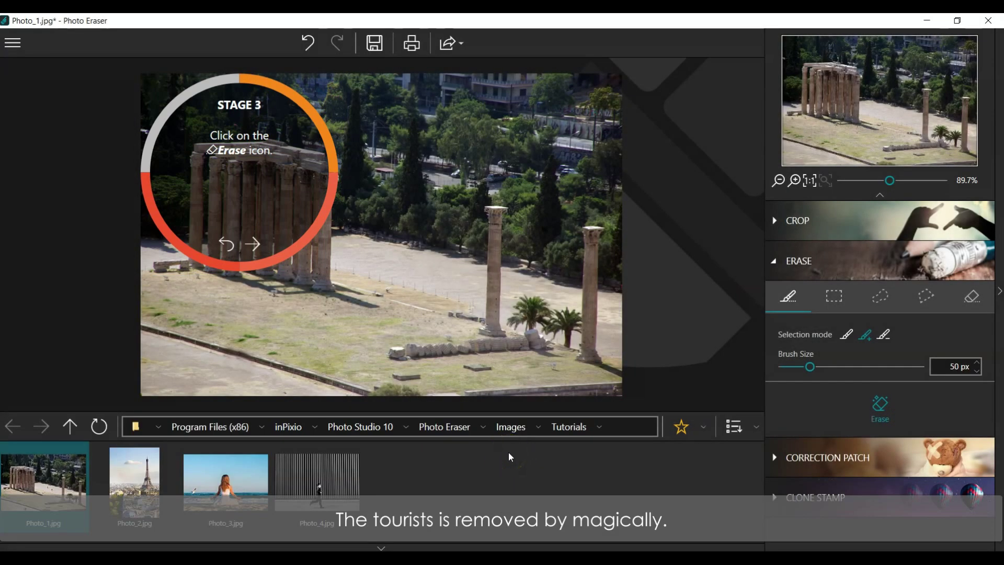
# Finish the tutorial step, undo the erase and set a 30 px selection brush
pyautogui.click(254, 245)
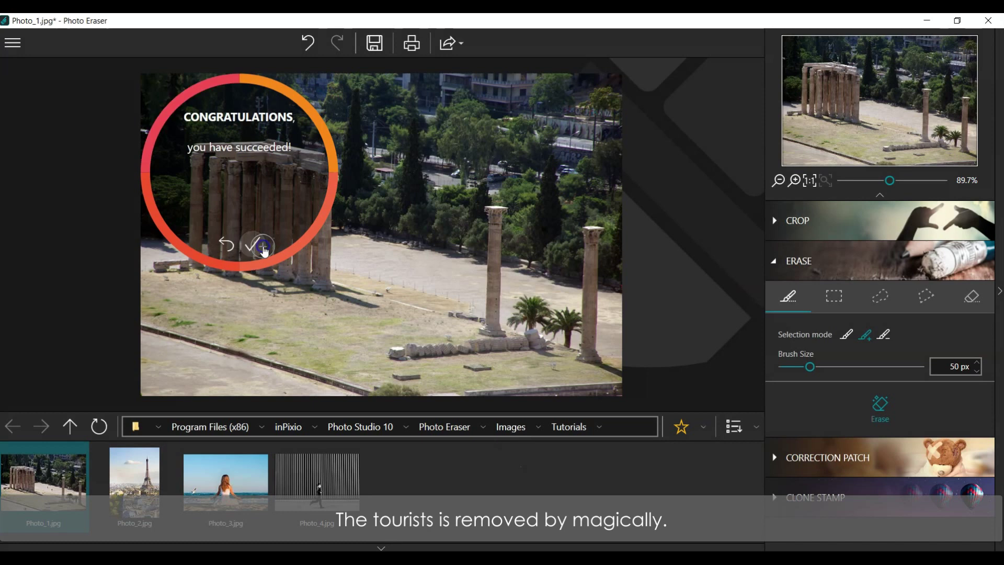
pyautogui.click(314, 42)
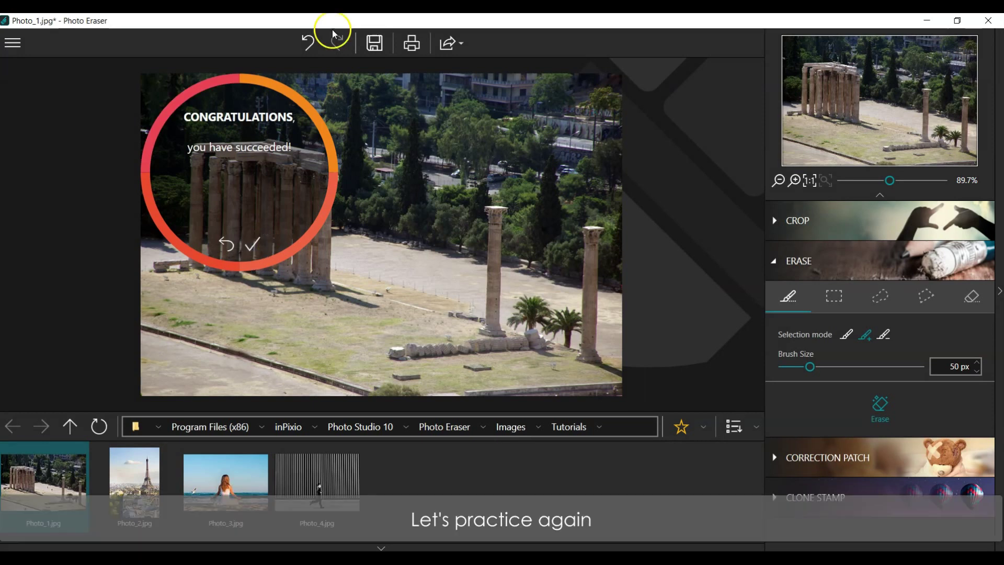
pyautogui.click(847, 333)
pyautogui.moveTo(809, 367)
pyautogui.mouseDown()
pyautogui.moveTo(851, 367)
pyautogui.moveTo(799, 367)
pyautogui.mouseUp()
# Repaint and erase the temple tourists again, then open the Photo_2 Eiffel Tower image
pyautogui.moveTo(404, 257); pyautogui.dragTo(432, 276)
pyautogui.moveTo(270, 384); pyautogui.dragTo(282, 388)
pyautogui.click(876, 407)
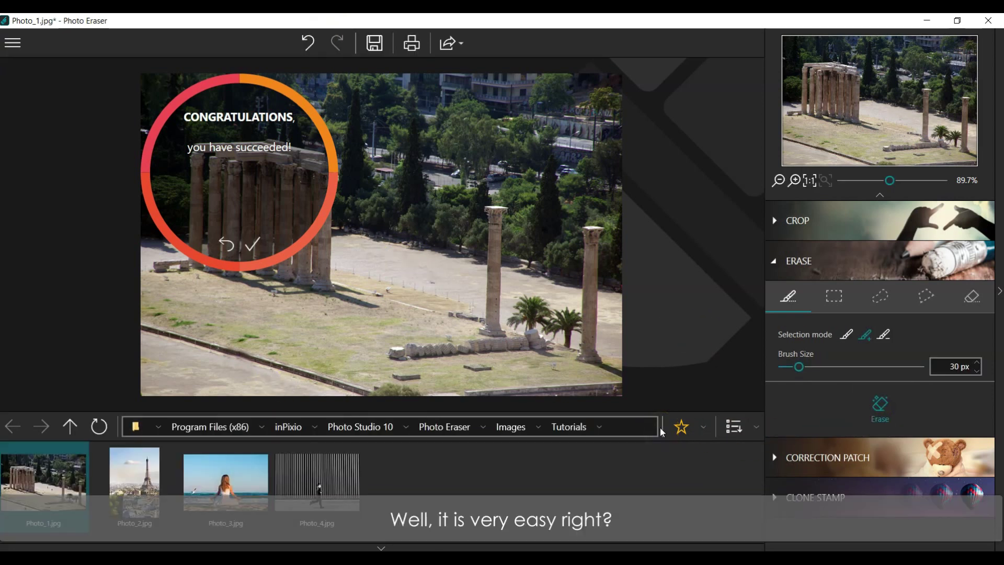
pyautogui.click(146, 485)
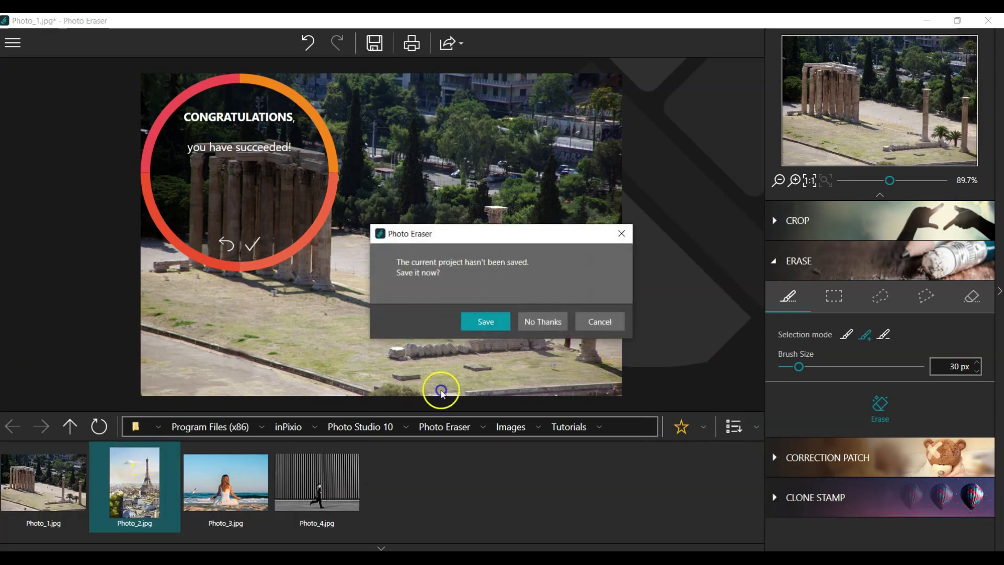
# Load the Paris photo without saving and switch to the freehand Lasso selection
pyautogui.click(553, 325)
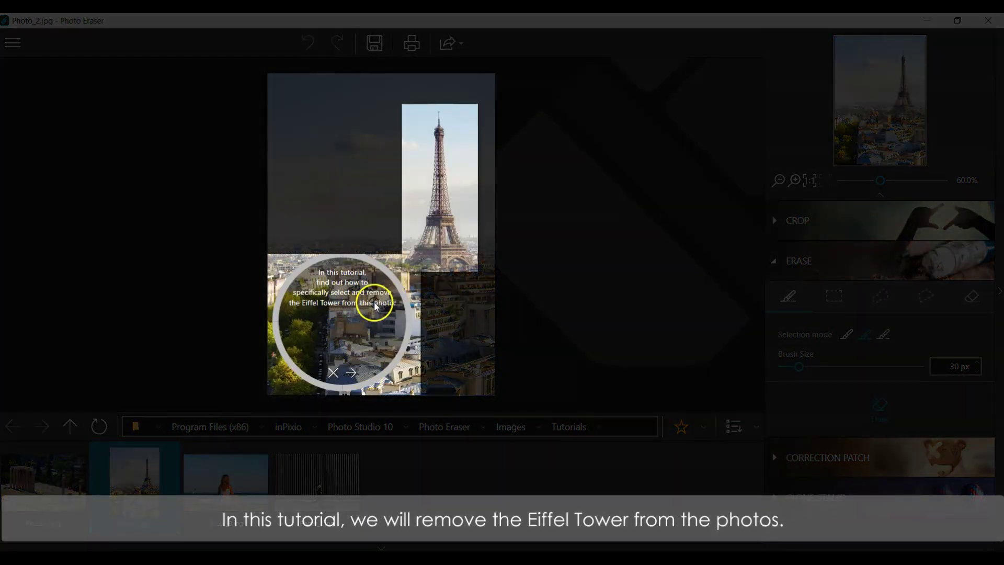
pyautogui.click(352, 371)
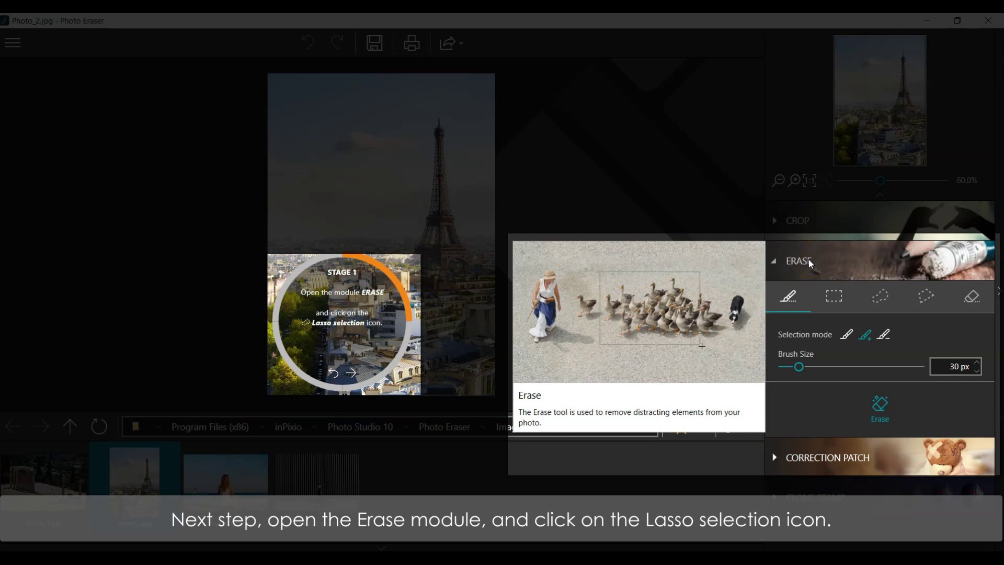
pyautogui.moveTo(880, 297)
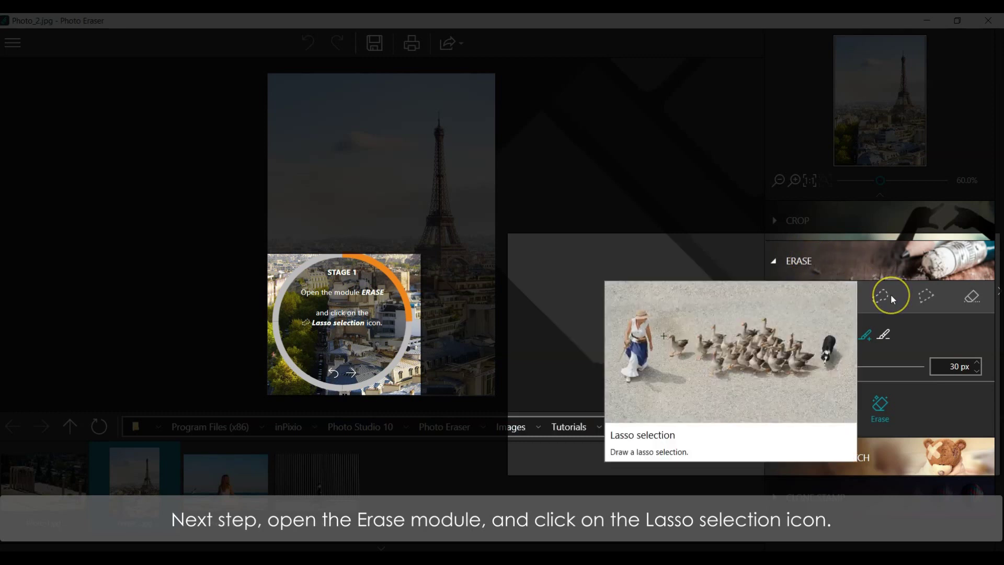
pyautogui.click(891, 295)
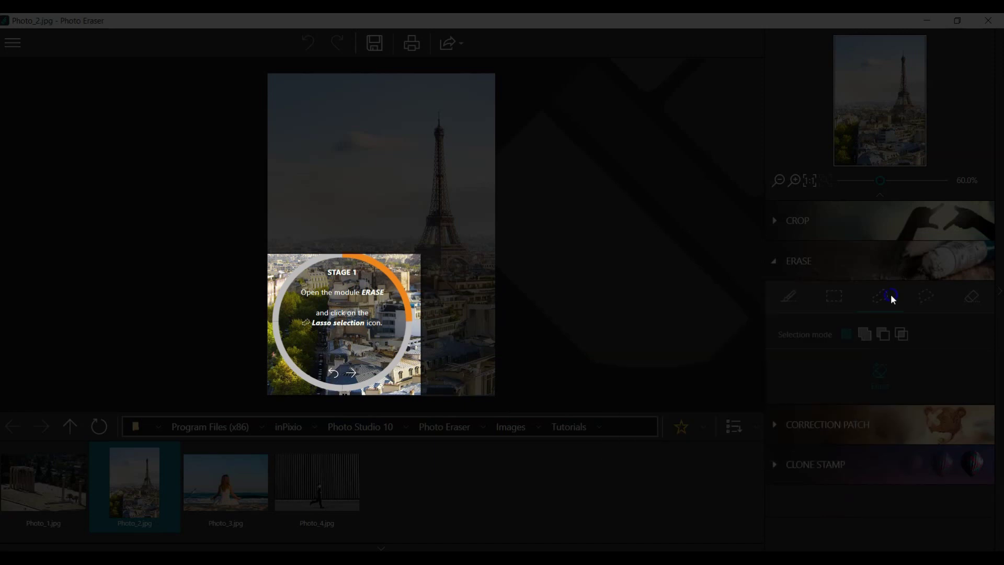
pyautogui.click(353, 373)
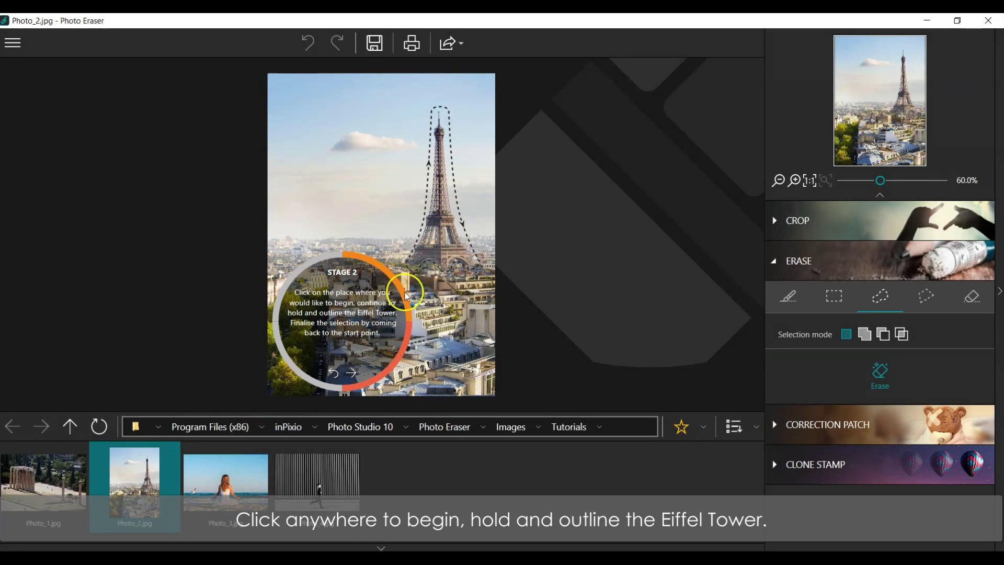
# Outline the Eiffel Tower with the lasso, erase it, and finish the tutorial
pyautogui.moveTo(431, 235)
pyautogui.mouseDown()
pyautogui.moveTo(426, 205)
pyautogui.moveTo(480, 264)
pyautogui.mouseUp()
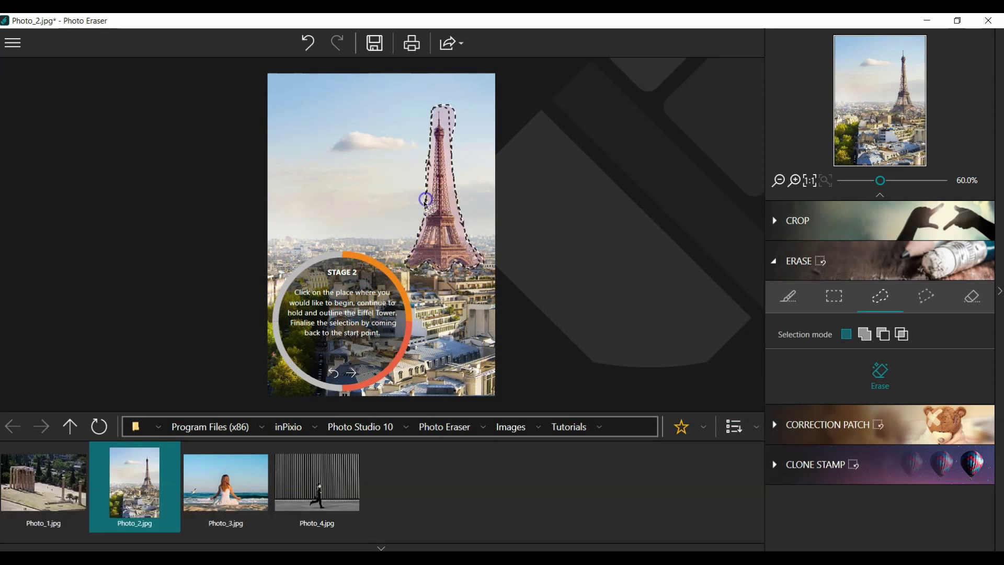
pyautogui.moveTo(428, 201); pyautogui.dragTo(430, 235)
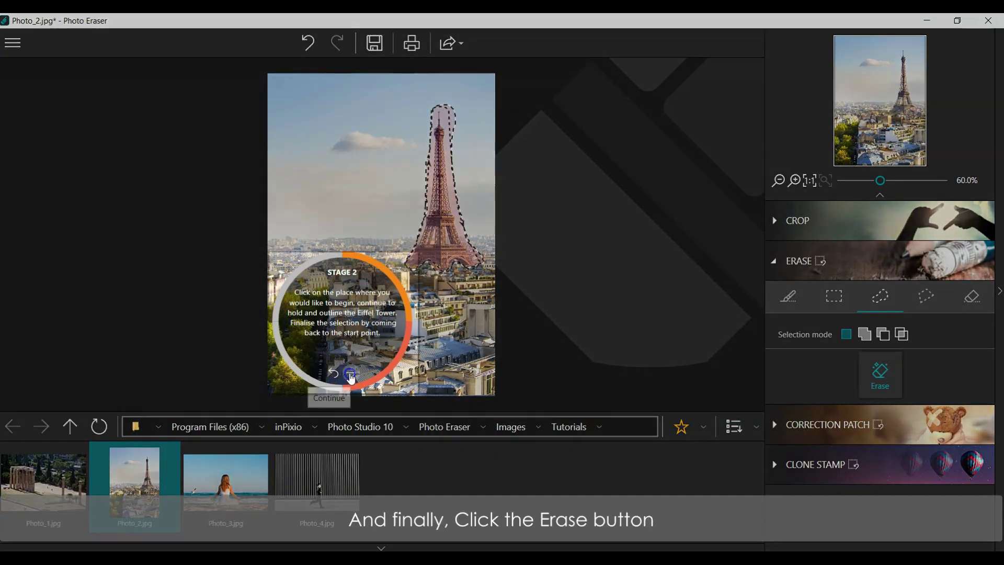
pyautogui.click(351, 374)
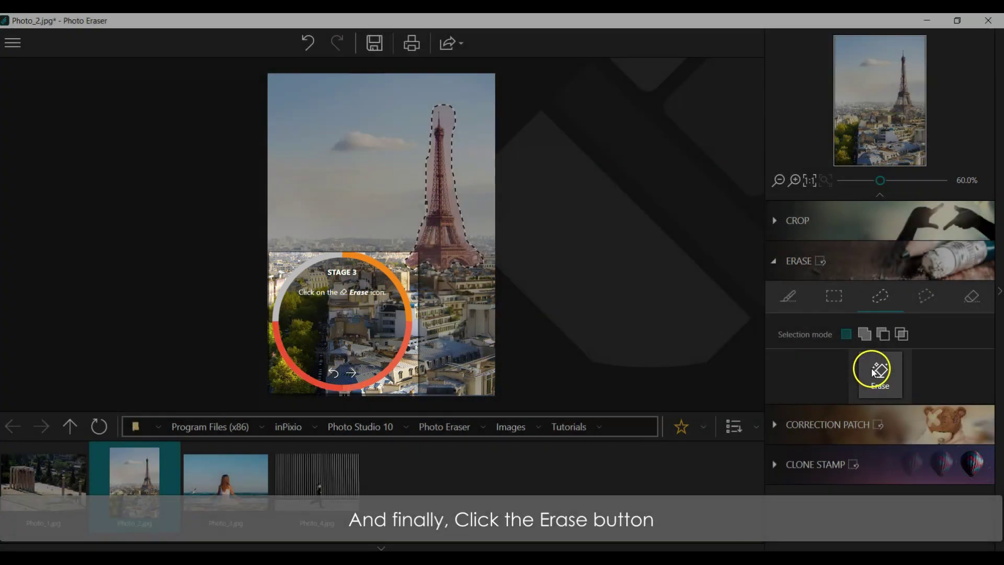
pyautogui.click(872, 372)
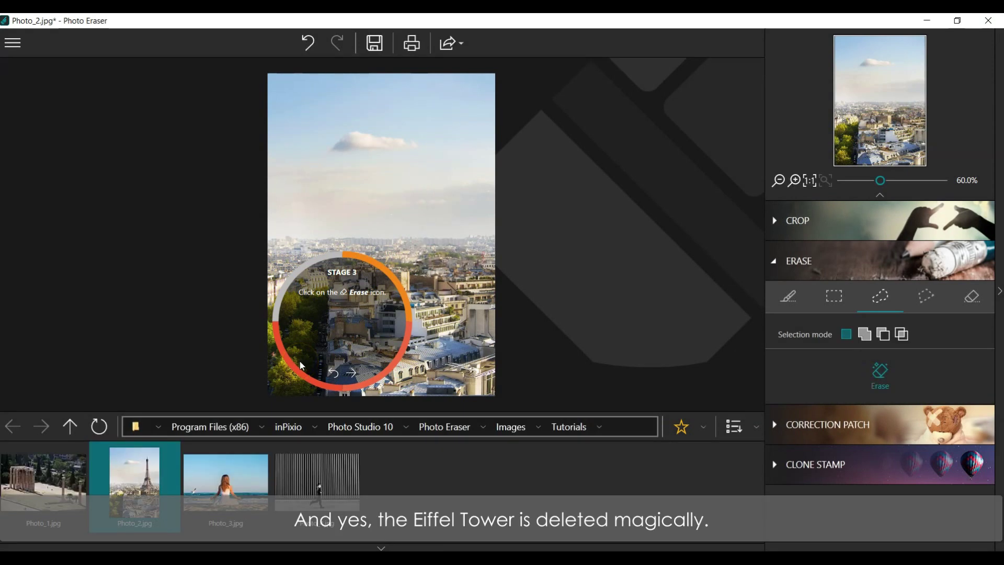
pyautogui.click(560, 273)
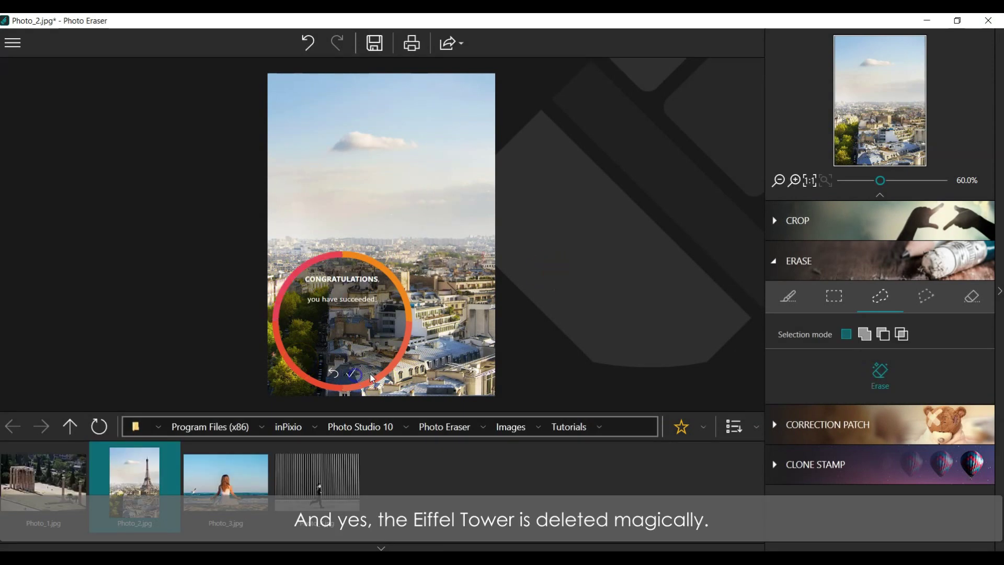
pyautogui.click(349, 376)
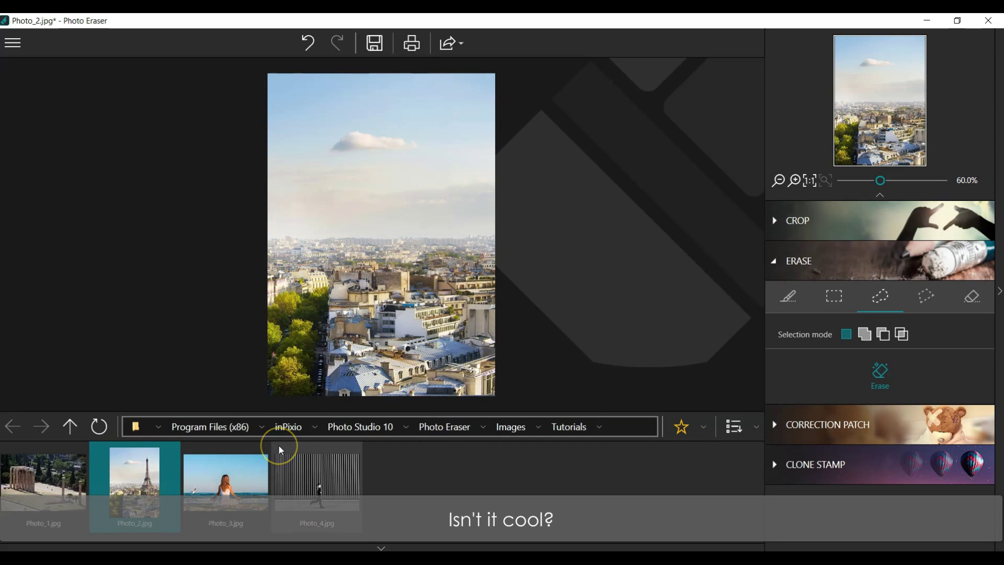
# Open the Photo_3 beach image without saving and start the clone stamp tutorial
pyautogui.click(260, 470)
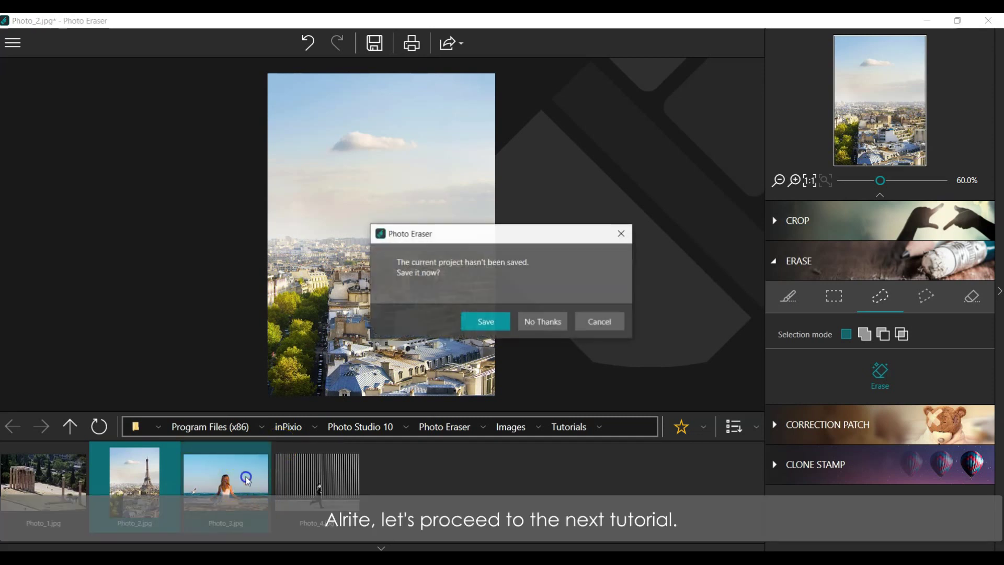
pyautogui.click(543, 322)
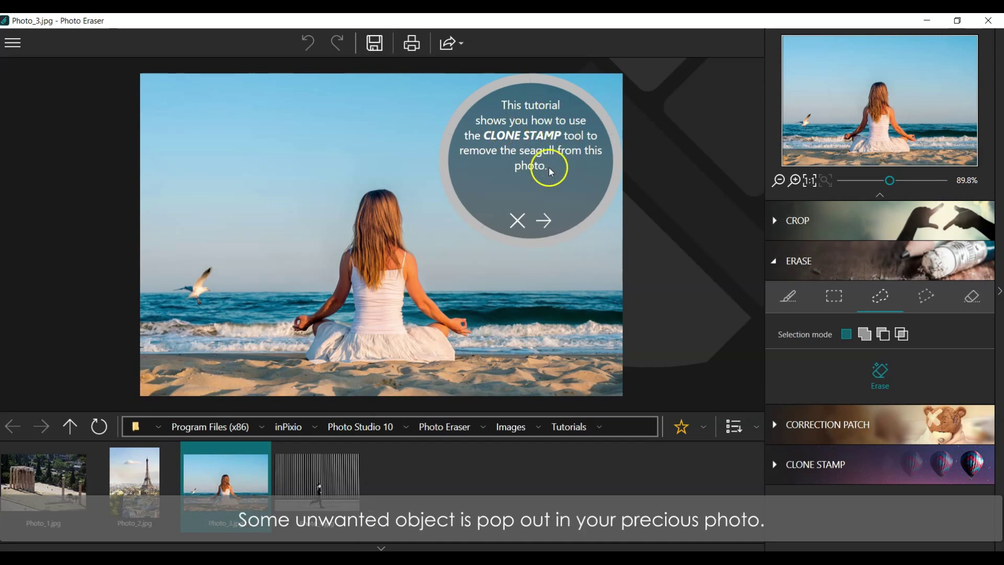
pyautogui.click(546, 220)
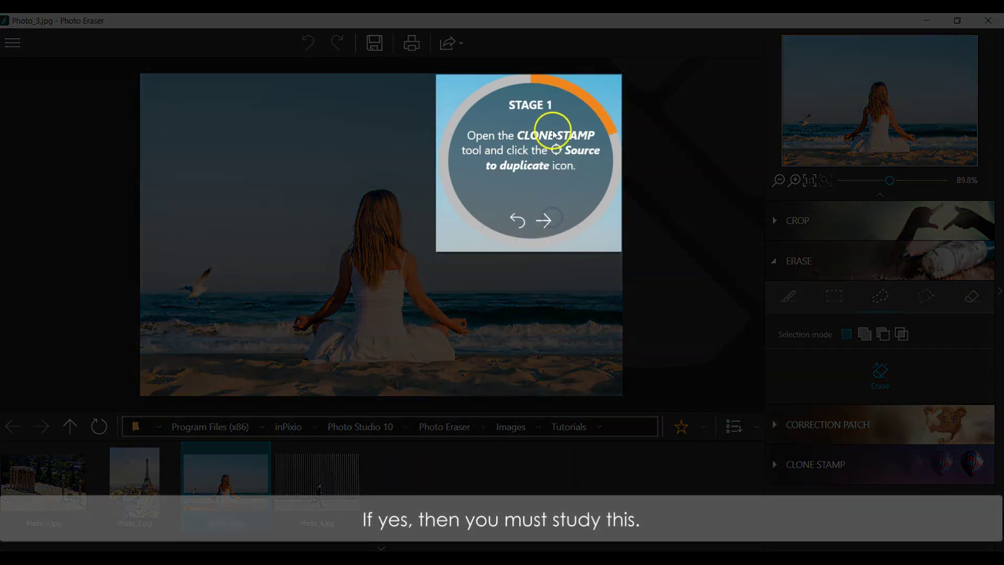
# Set the Clone Stamp to duplicate from a source, with 141 px brush and 71% hardness
pyautogui.click(784, 466)
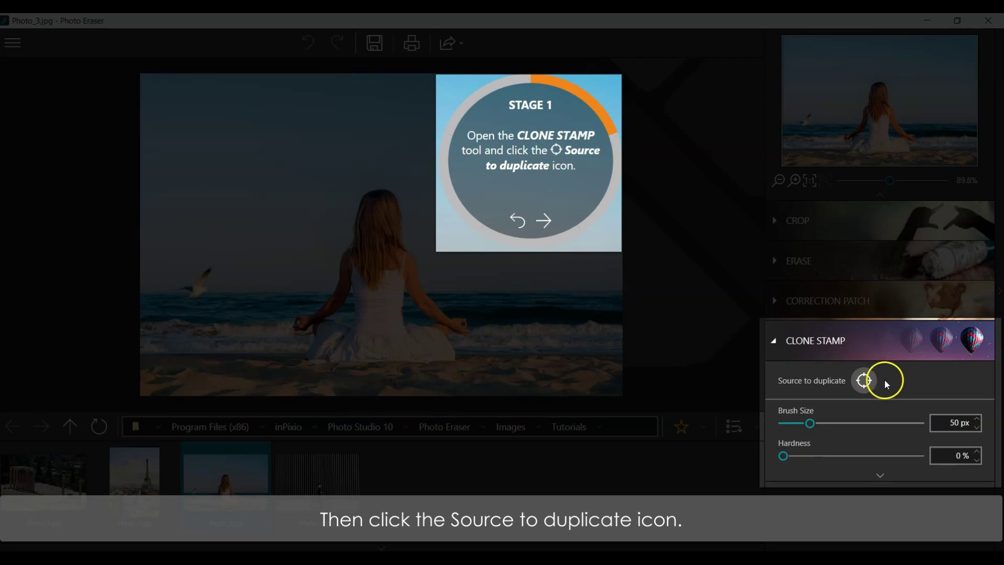
pyautogui.click(865, 380)
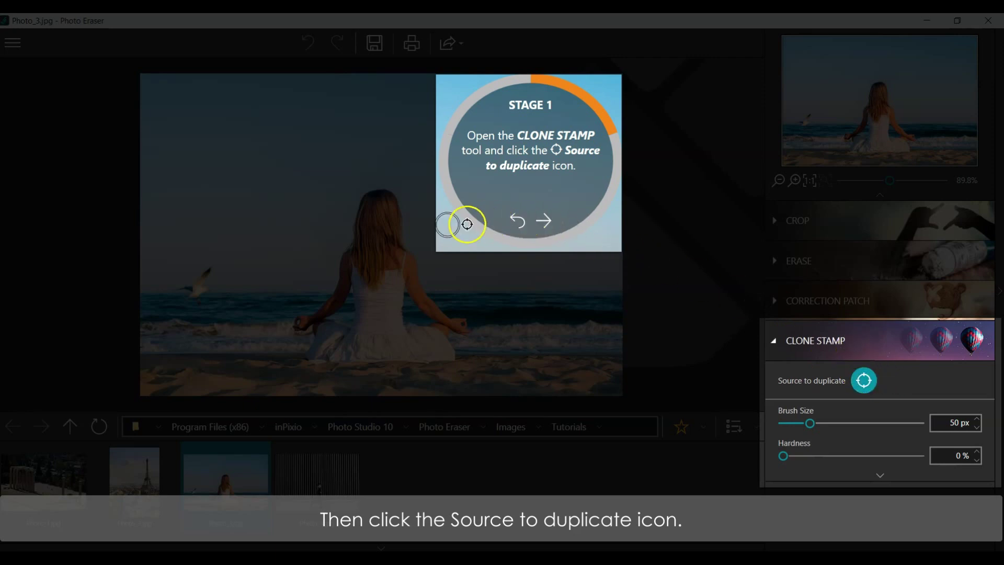
pyautogui.click(544, 220)
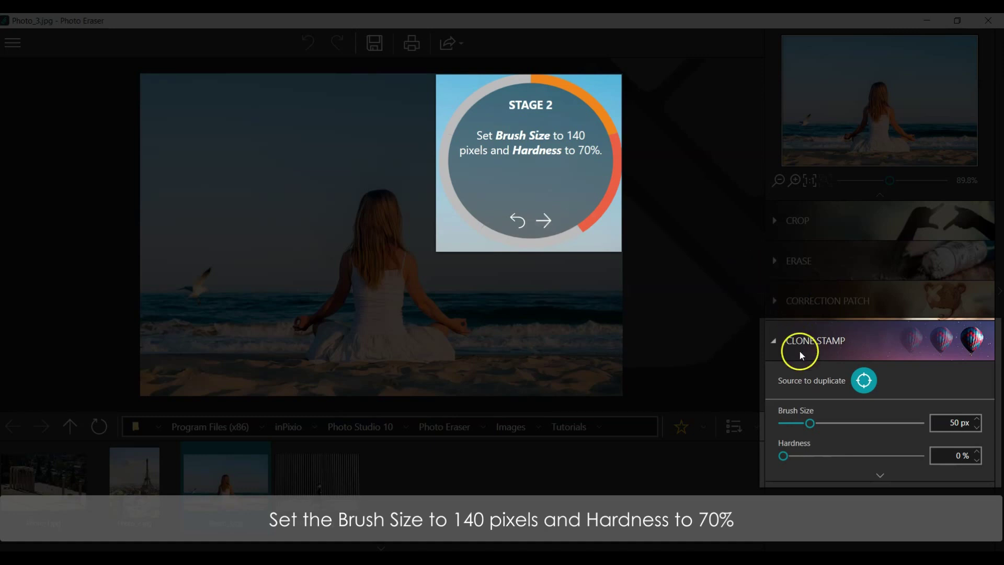
pyautogui.moveTo(816, 426); pyautogui.dragTo(862, 431)
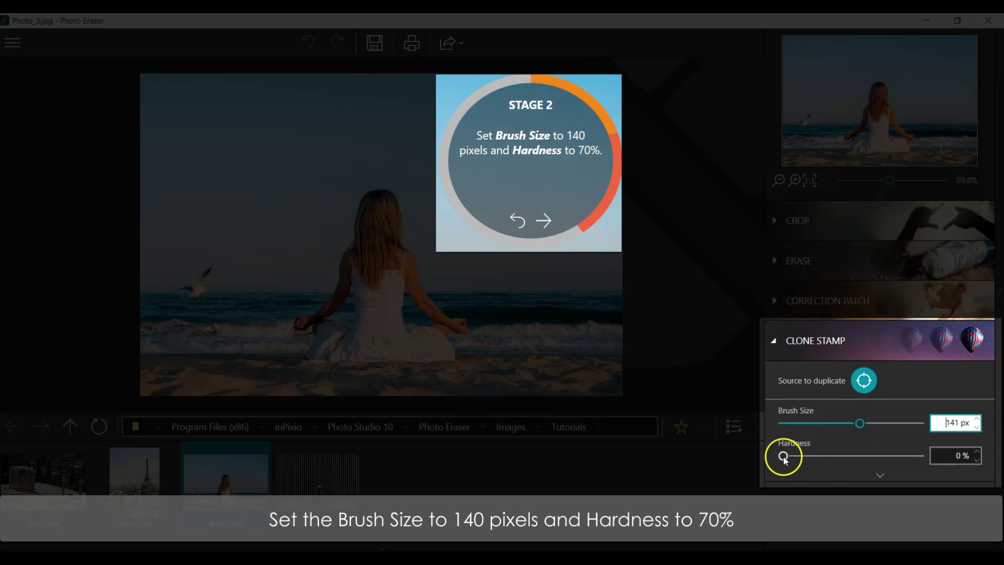
pyautogui.moveTo(783, 455); pyautogui.dragTo(810, 458)
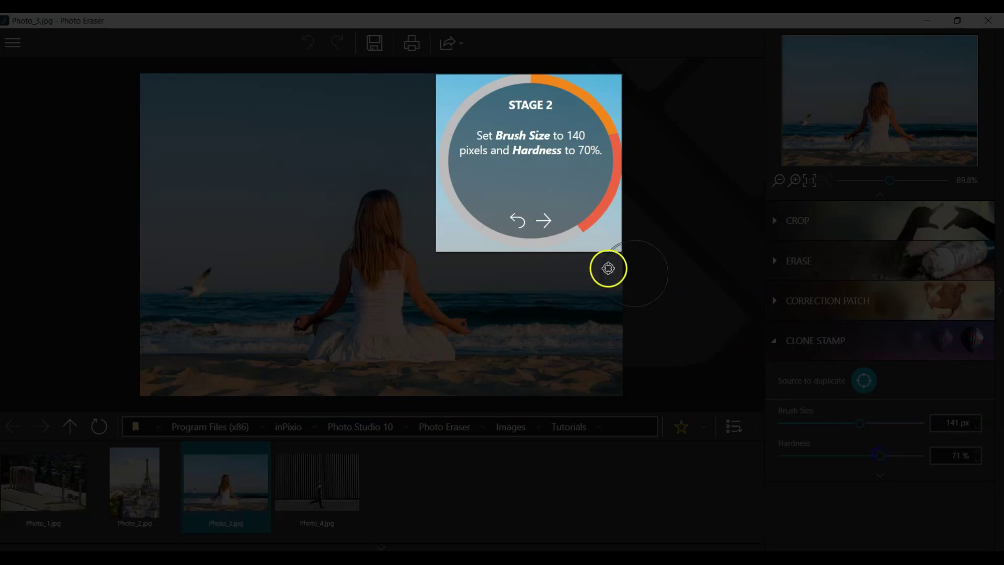
pyautogui.click(543, 220)
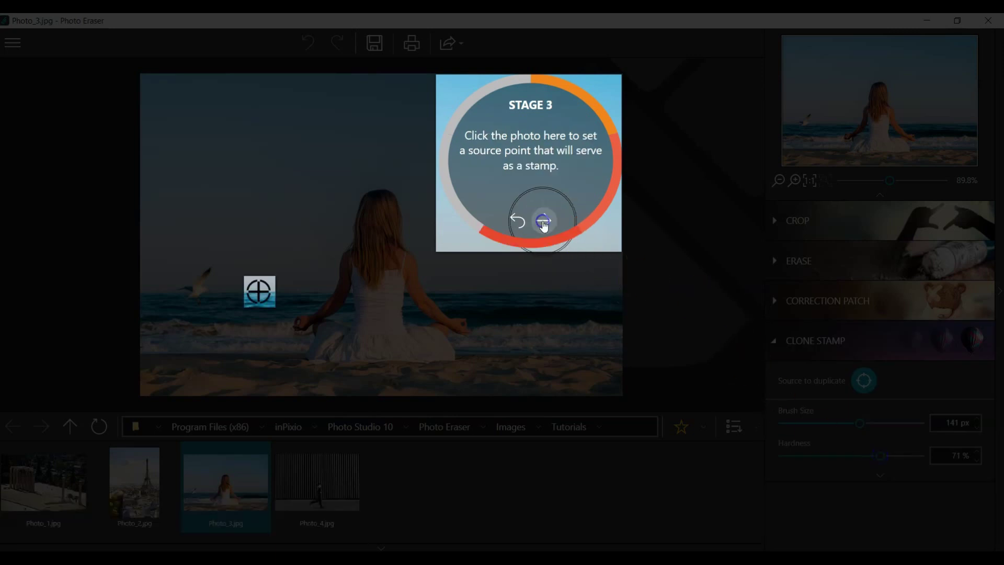
# Clone the horizon over the seagull to remove it and complete the clone-stamp tutorial
pyautogui.click(259, 291)
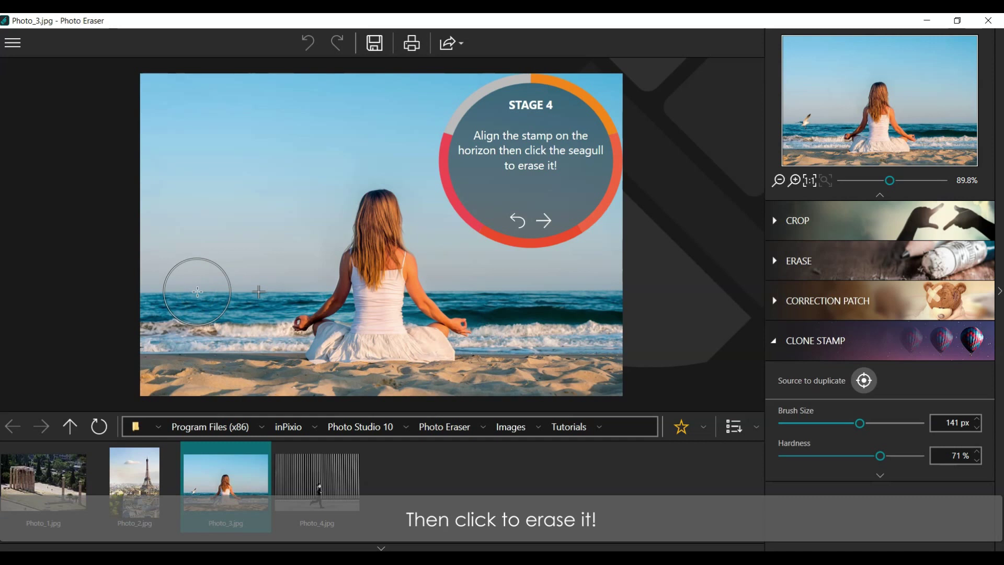
pyautogui.click(197, 291)
pyautogui.click(540, 223)
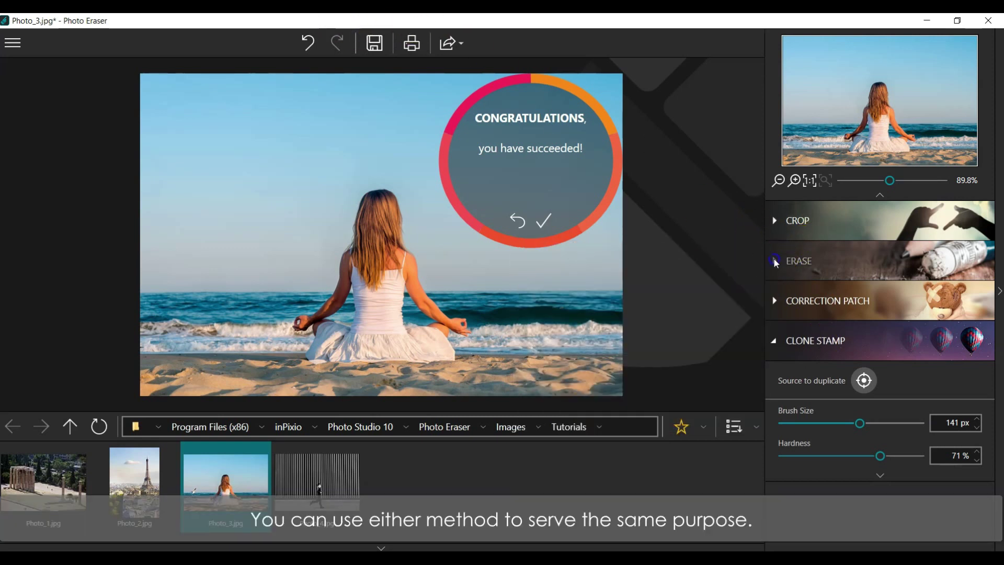
pyautogui.click(776, 261)
# Undo the clone, then erase the seagull using a 113 px Erase brush
pyautogui.click(308, 42)
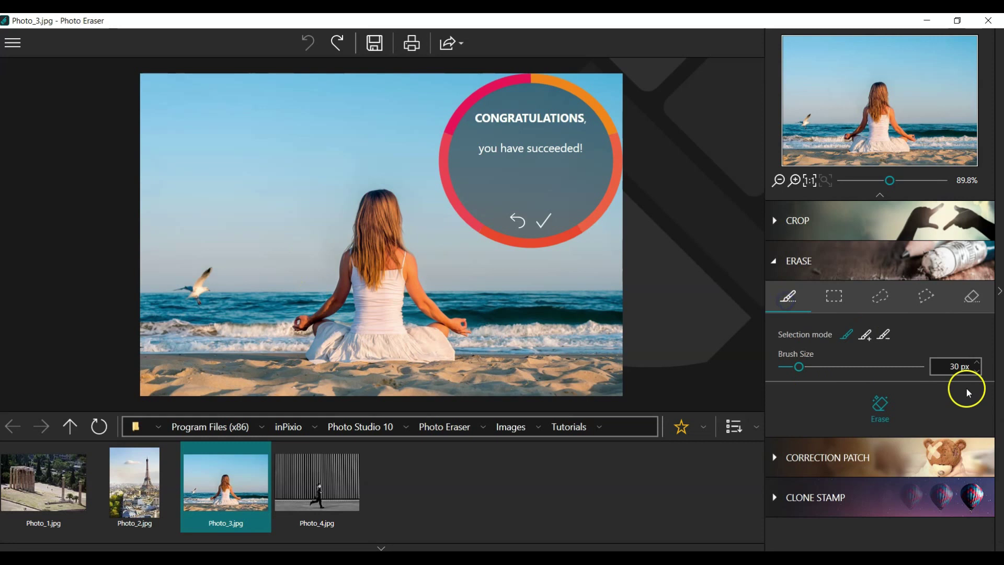
pyautogui.moveTo(799, 367); pyautogui.dragTo(848, 369)
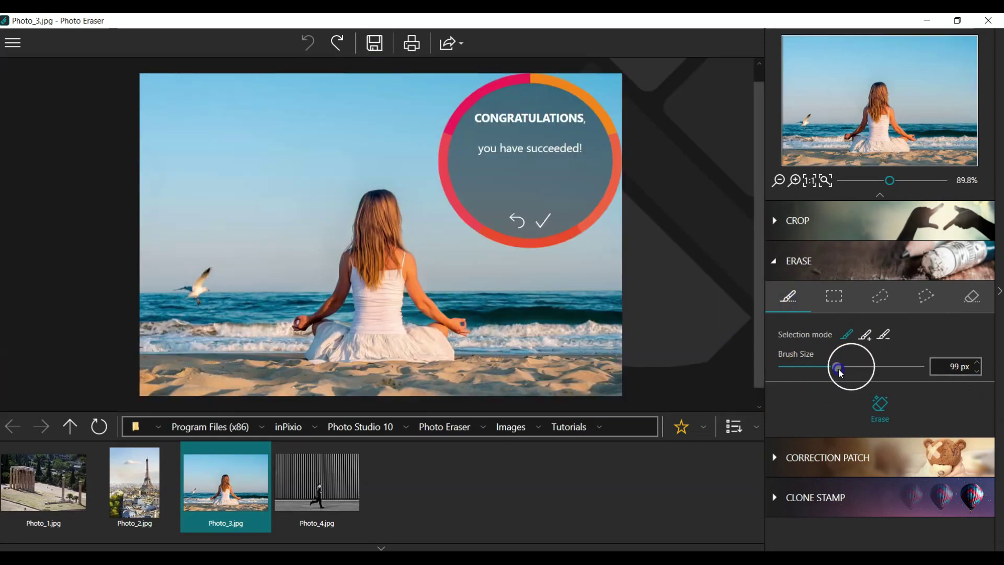
pyautogui.moveTo(188, 285); pyautogui.dragTo(197, 277)
pyautogui.click(883, 405)
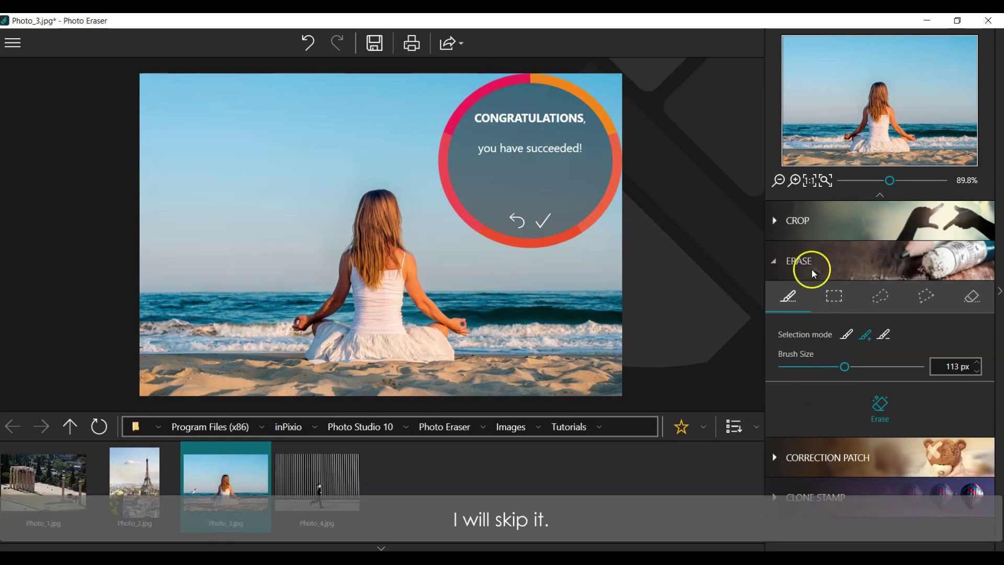
pyautogui.click(848, 428)
# Close Photo Eraser without saving the edited beach photo
pyautogui.click(989, 20)
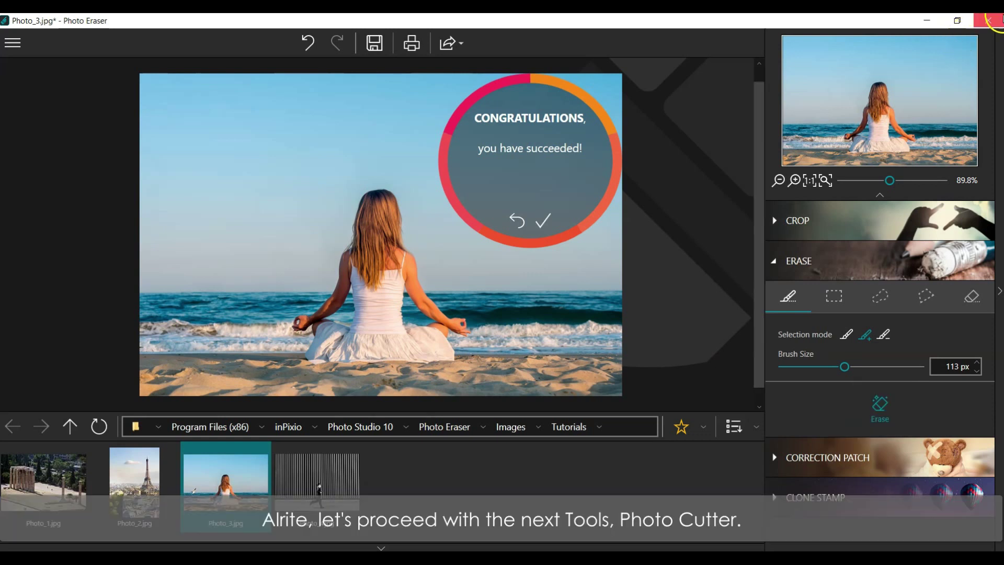
pyautogui.click(988, 21)
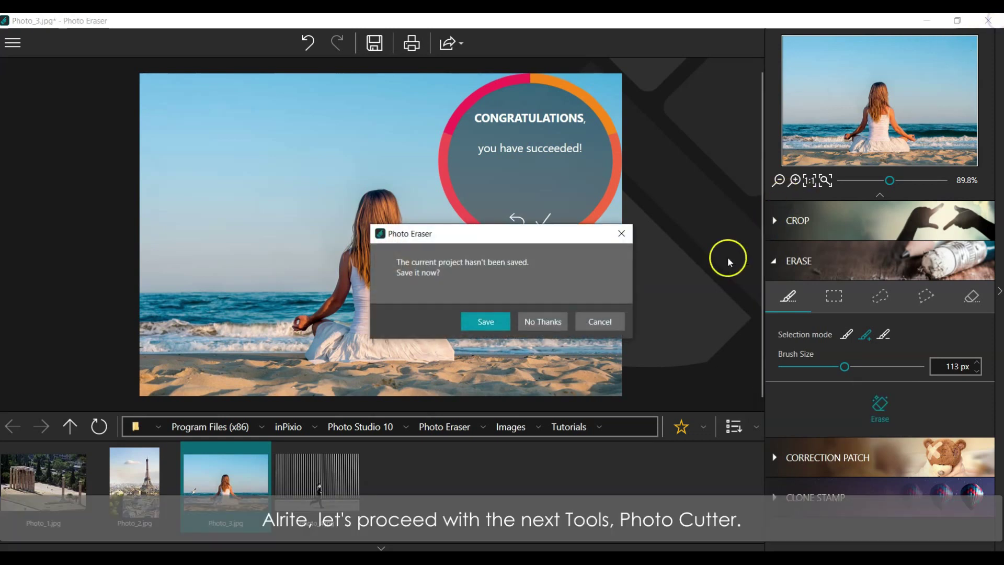
pyautogui.click(539, 322)
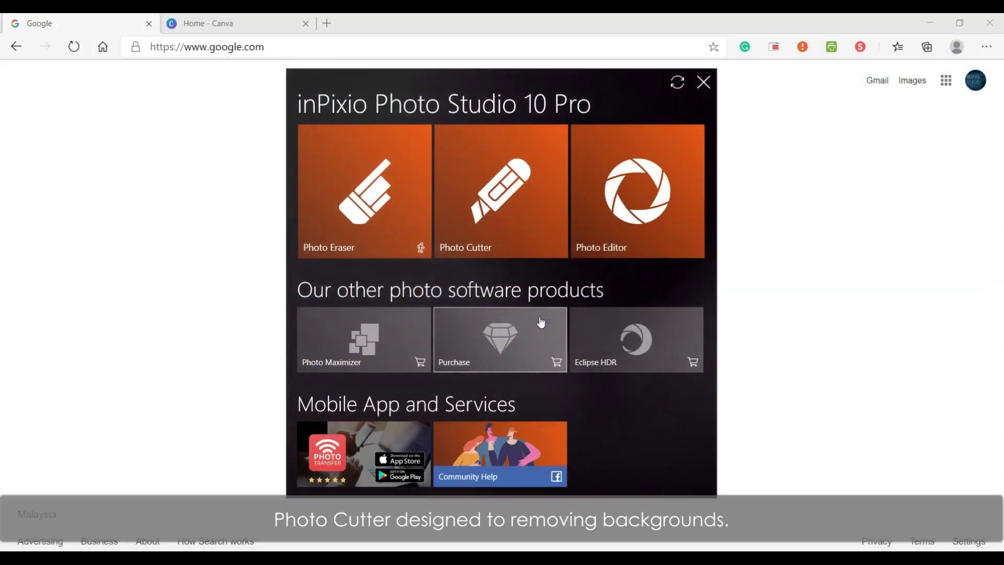
# Launch Photo Cutter and start Tutorial 1 with the family photo
pyautogui.moveTo(500, 191)
pyautogui.click(539, 233)
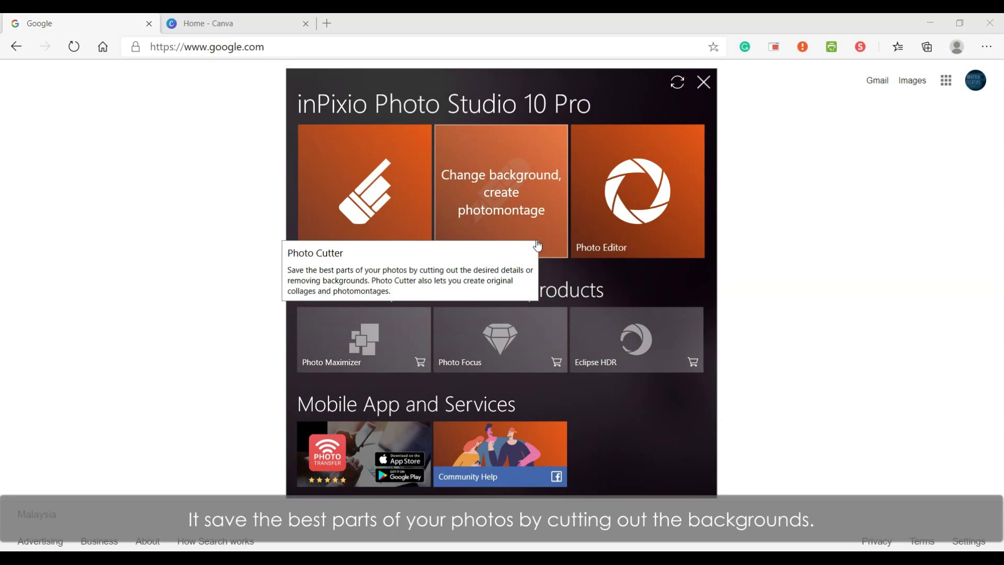
pyautogui.click(555, 244)
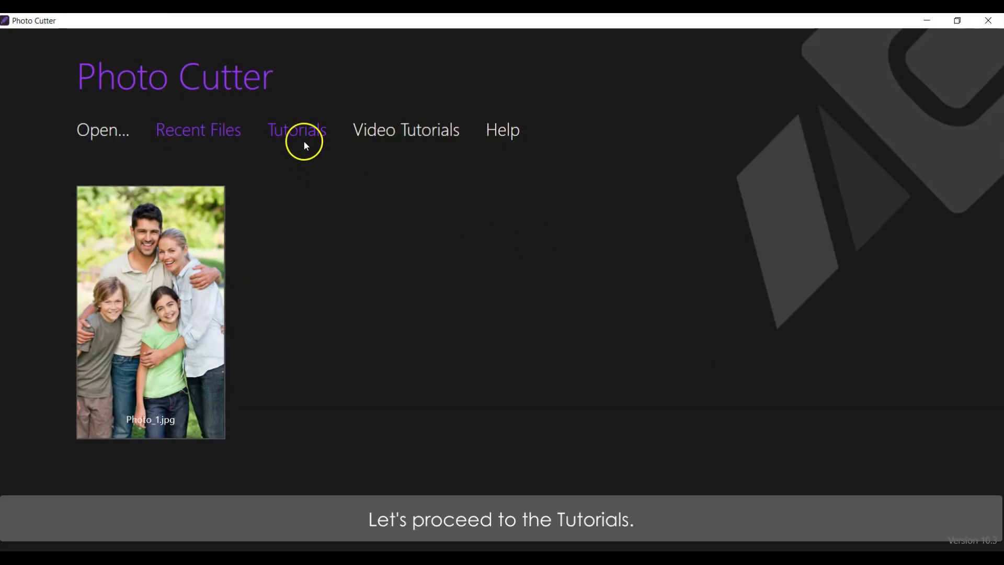
pyautogui.click(310, 130)
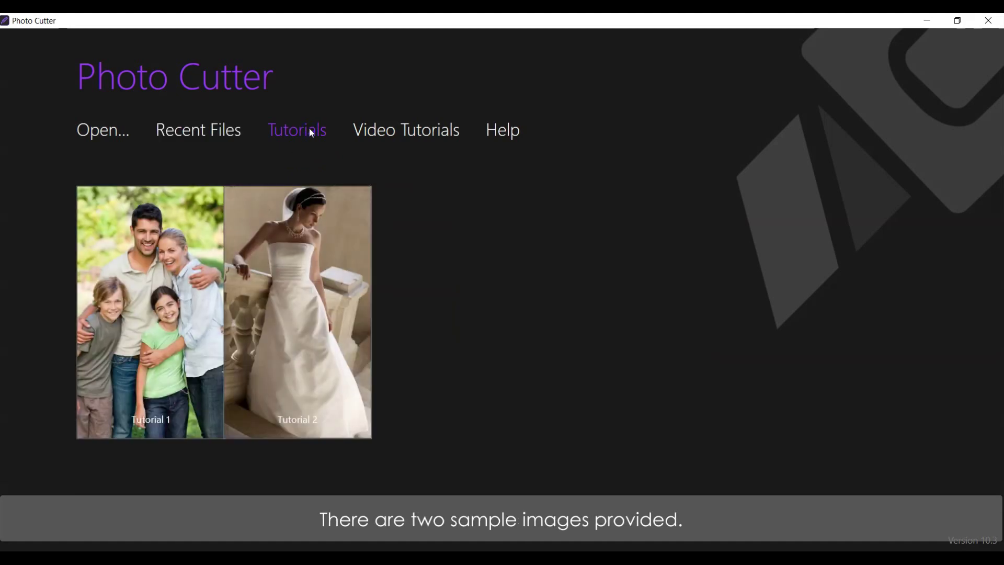
pyautogui.click(164, 204)
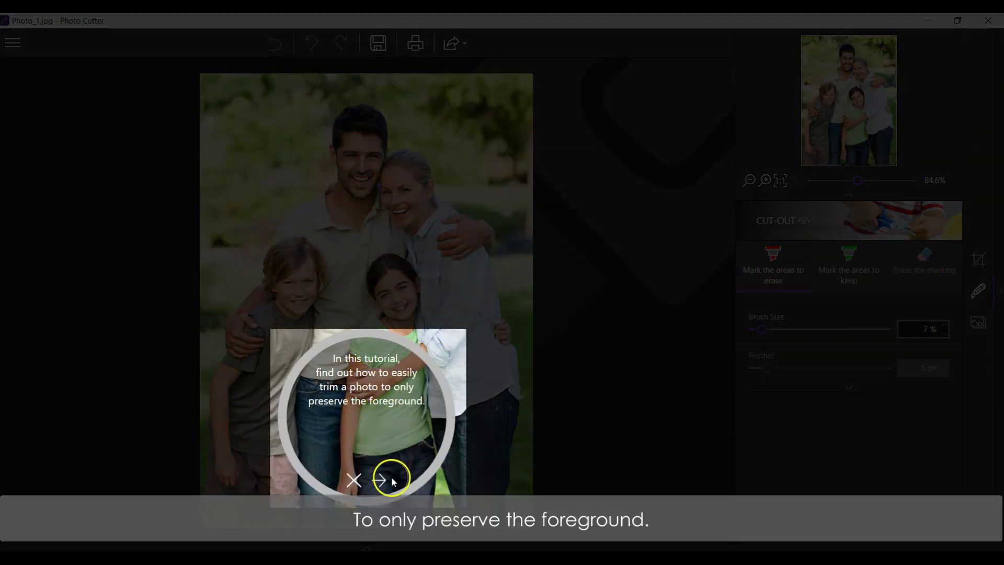
pyautogui.click(394, 480)
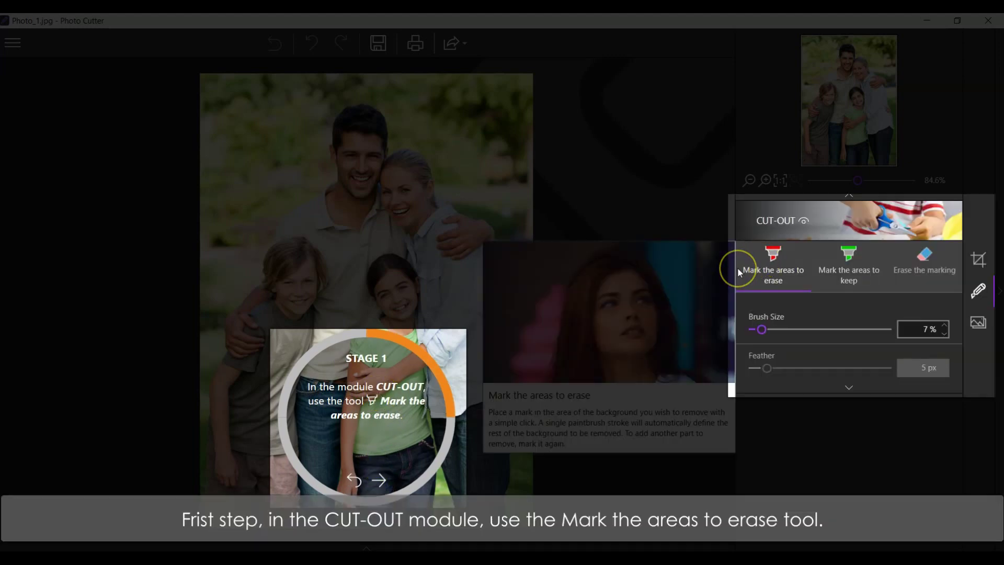
# Mark the left and right background for removal with a 5% brush, finishing the tutorial
pyautogui.click(773, 271)
pyautogui.click(395, 478)
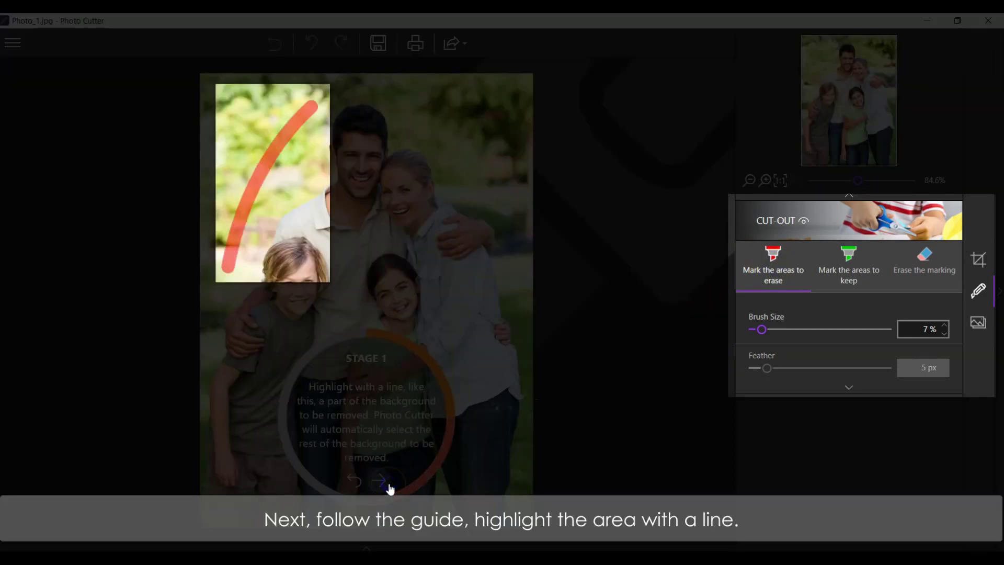
pyautogui.click(777, 336)
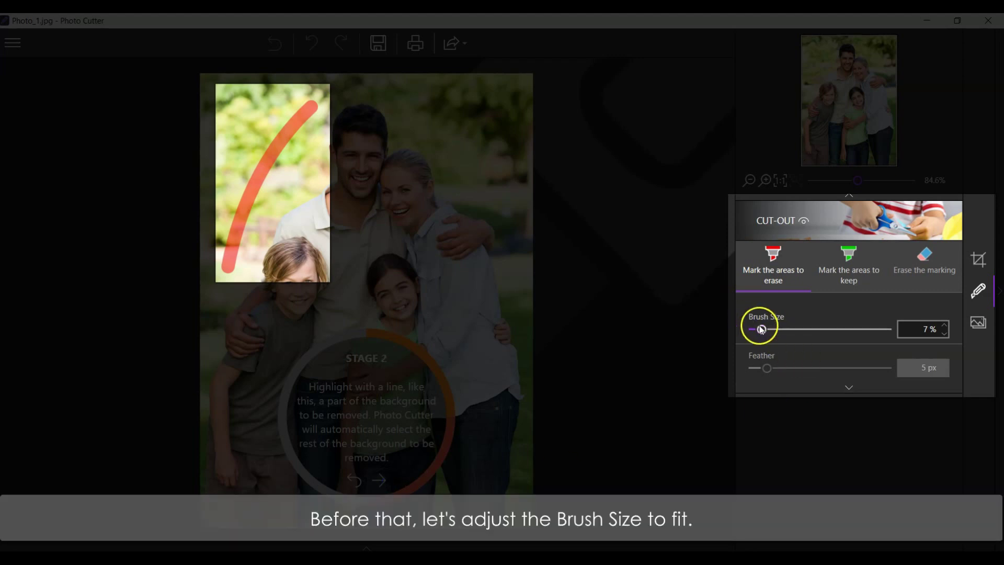
pyautogui.moveTo(762, 330)
pyautogui.mouseDown()
pyautogui.moveTo(784, 329)
pyautogui.moveTo(757, 332)
pyautogui.mouseUp()
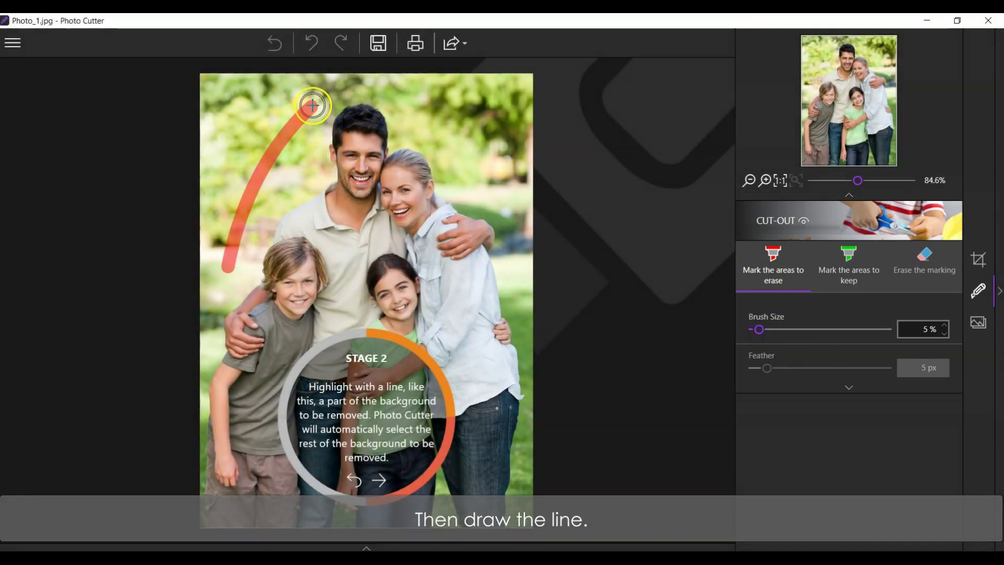
pyautogui.click(312, 106)
pyautogui.moveTo(312, 105); pyautogui.dragTo(231, 262)
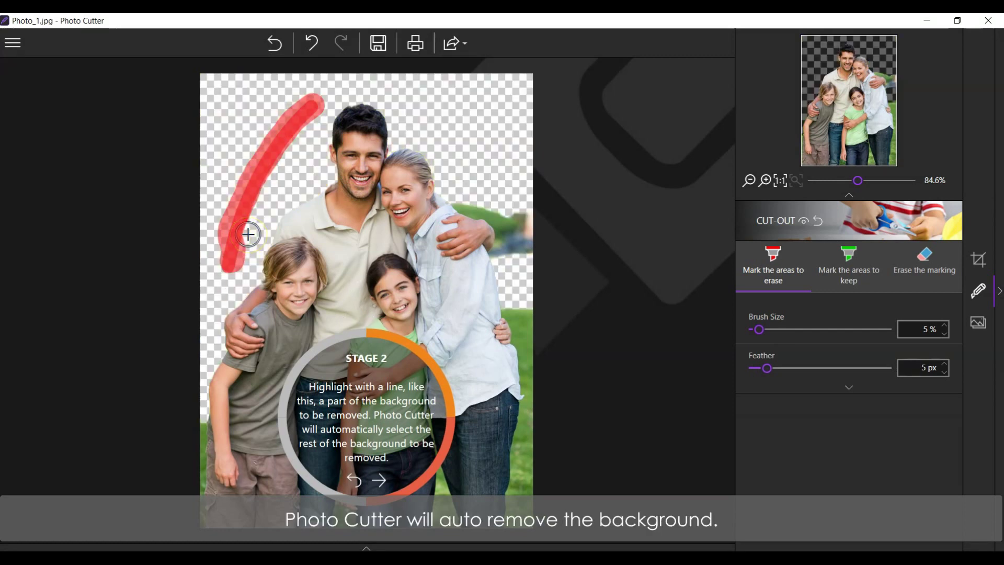
pyautogui.click(377, 480)
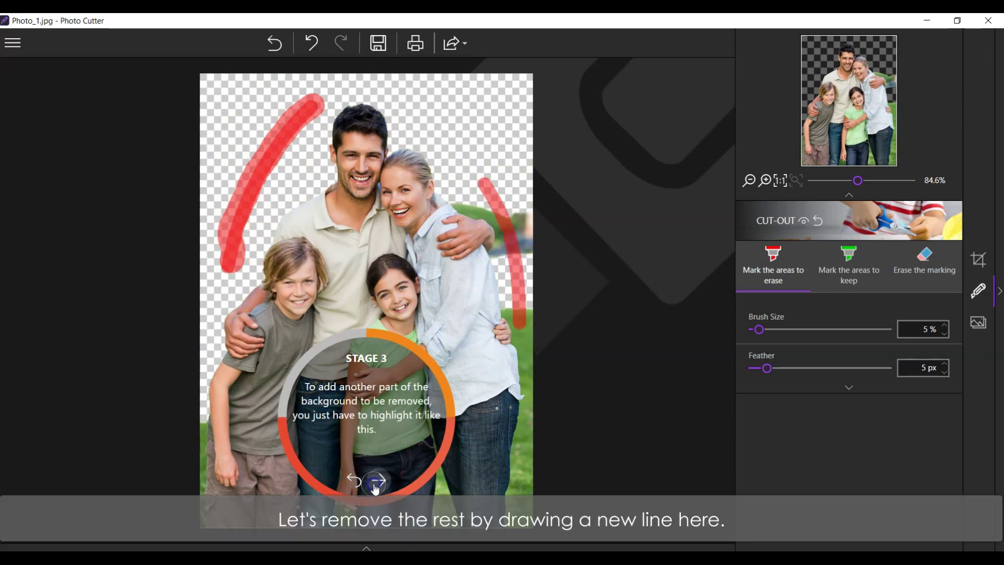
pyautogui.moveTo(483, 178)
pyautogui.mouseDown()
pyautogui.moveTo(527, 273)
pyautogui.moveTo(532, 320)
pyautogui.mouseUp()
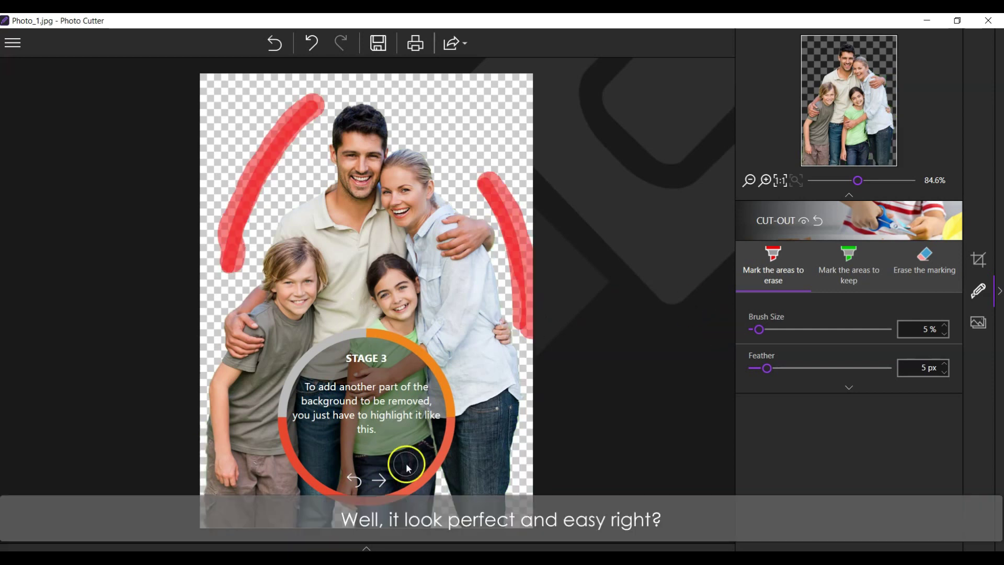
pyautogui.click(378, 480)
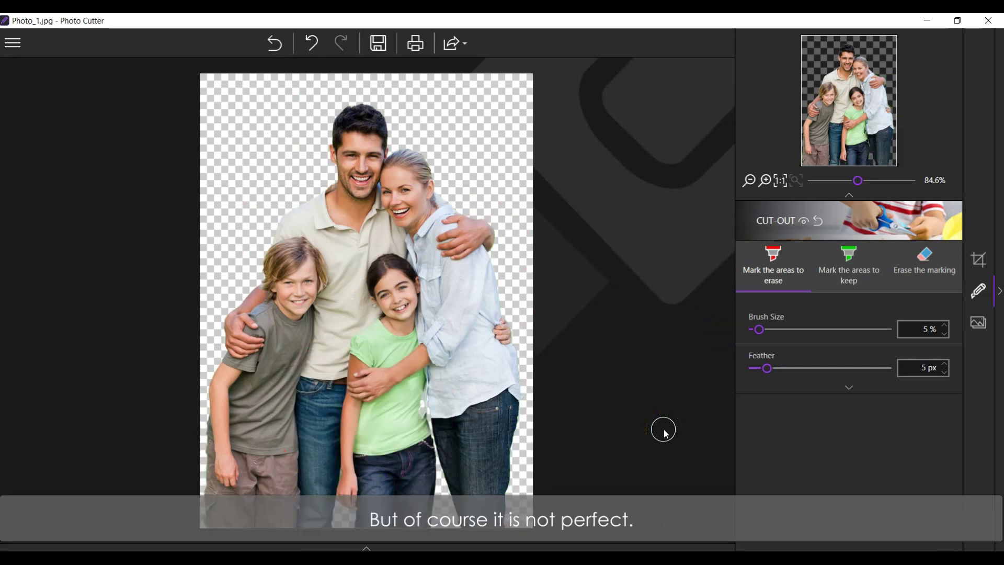
# Zoom in and erase leftover background near the woman's hair and between the children
pyautogui.scroll(2, 439, 206)
pyautogui.scroll(3, 494, 210)
pyautogui.scroll(5, 494, 210)
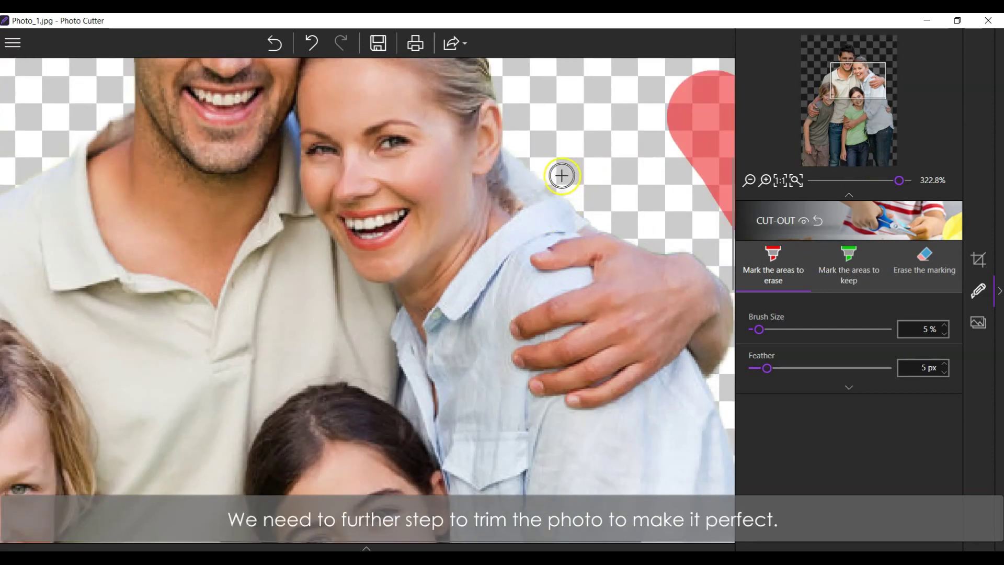
pyautogui.moveTo(520, 157); pyautogui.dragTo(536, 179)
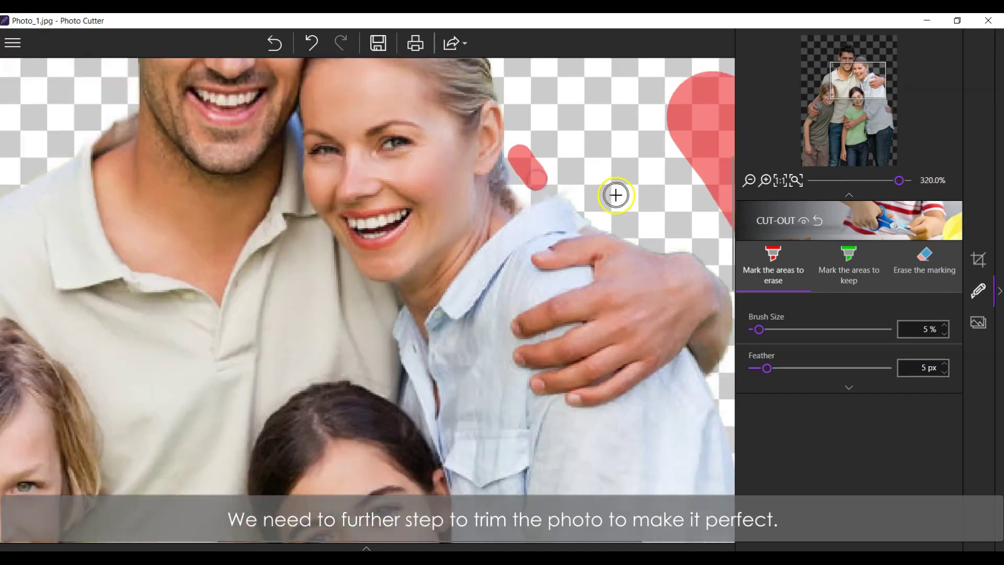
pyautogui.scroll(-5, 616, 197)
pyautogui.scroll(-4, 321, 382)
pyautogui.scroll(1, 222, 486)
pyautogui.scroll(6, 178, 492)
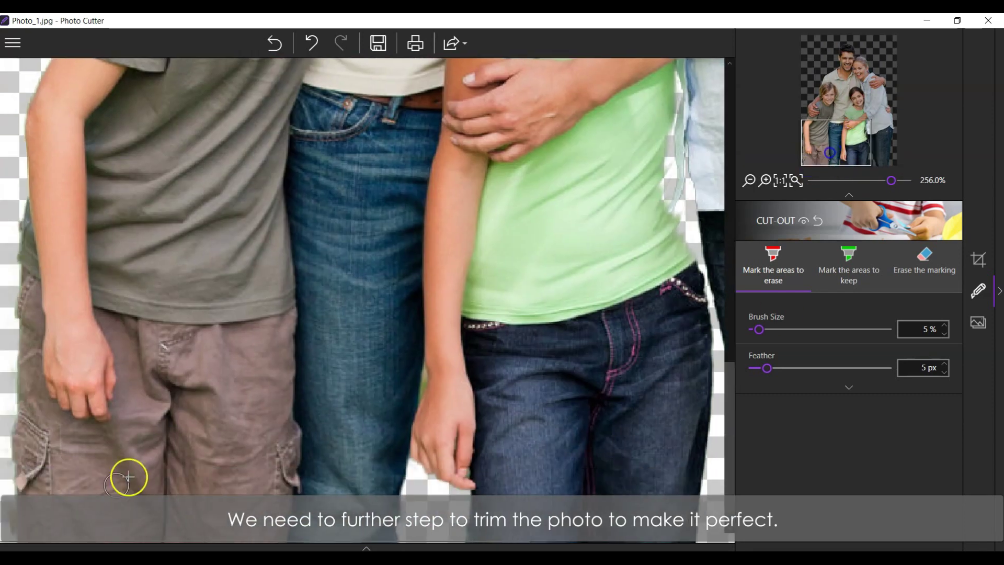
pyautogui.scroll(3, 652, 272)
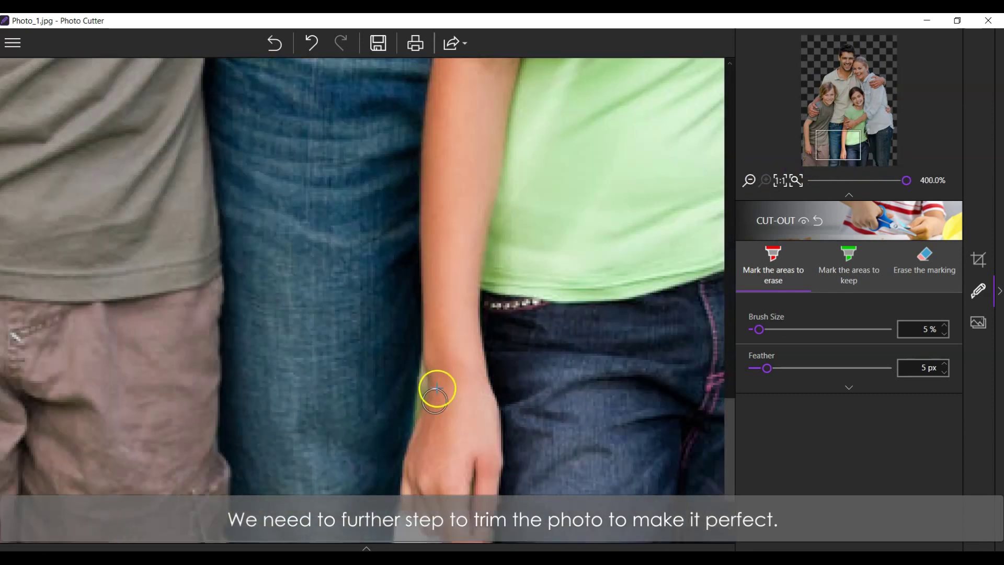
pyautogui.scroll(-4, 818, 329)
pyautogui.moveTo(423, 383); pyautogui.dragTo(426, 410)
pyautogui.scroll(-5, 427, 410)
pyautogui.scroll(3, 477, 410)
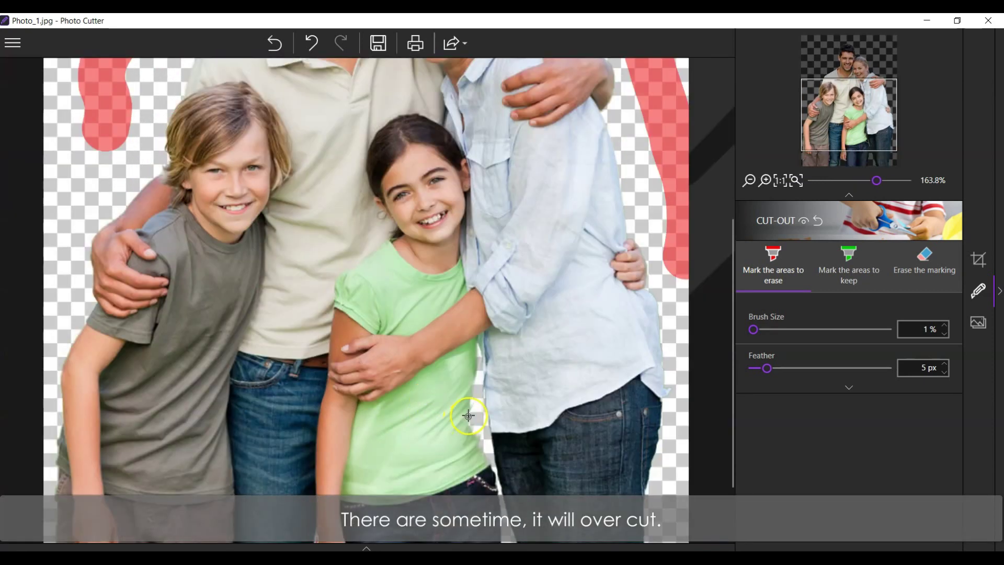
pyautogui.scroll(3, 488, 408)
pyautogui.scroll(3, 484, 426)
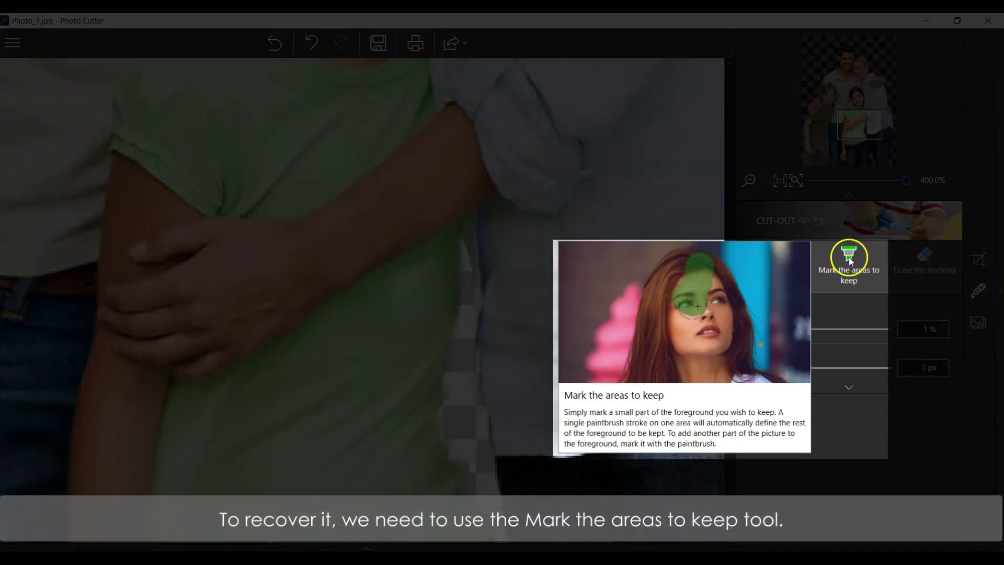
# Restore the missing strip of the girl's green shirt with a 6% keep-area brush
pyautogui.click(849, 256)
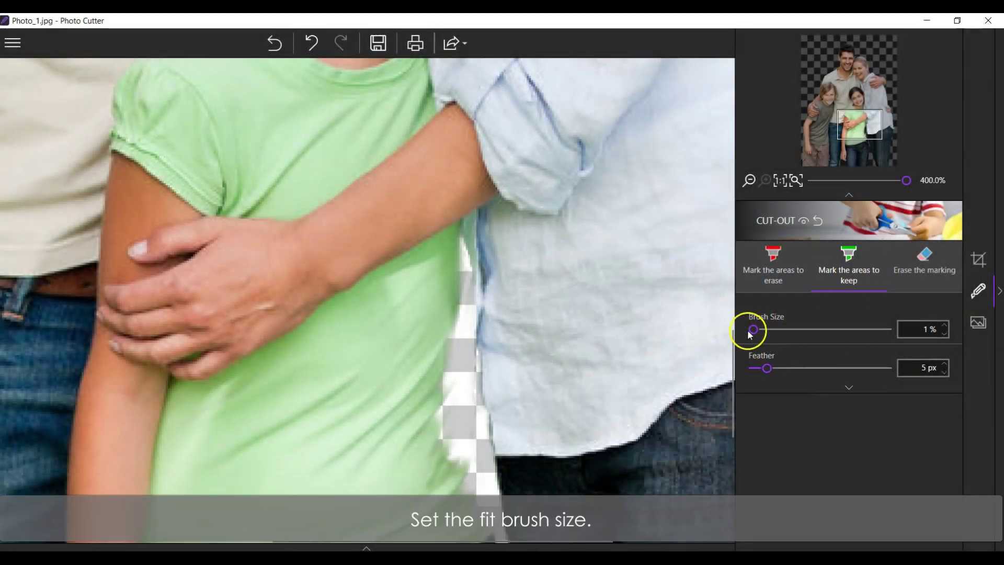
pyautogui.moveTo(751, 329); pyautogui.dragTo(755, 332)
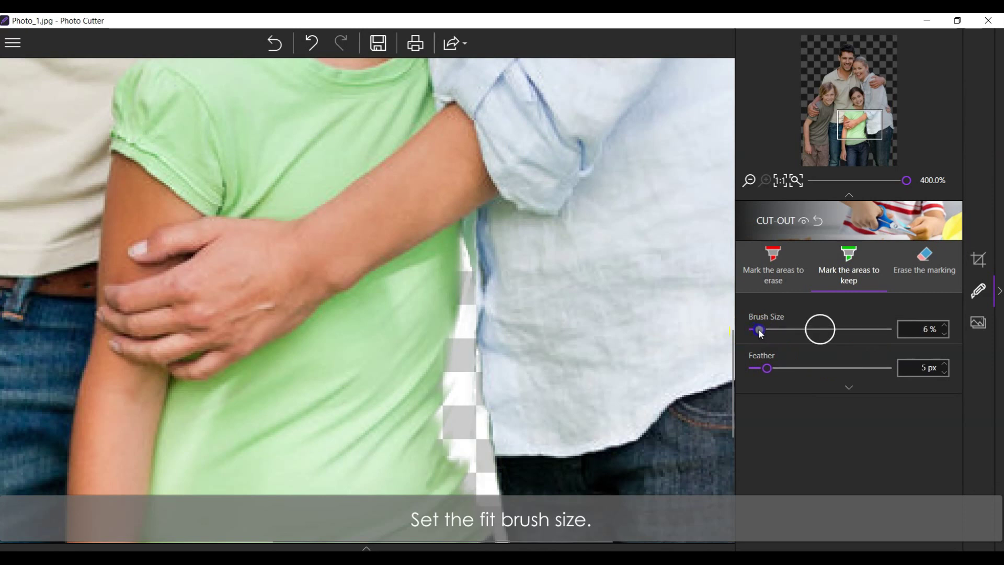
pyautogui.moveTo(461, 247); pyautogui.dragTo(452, 358)
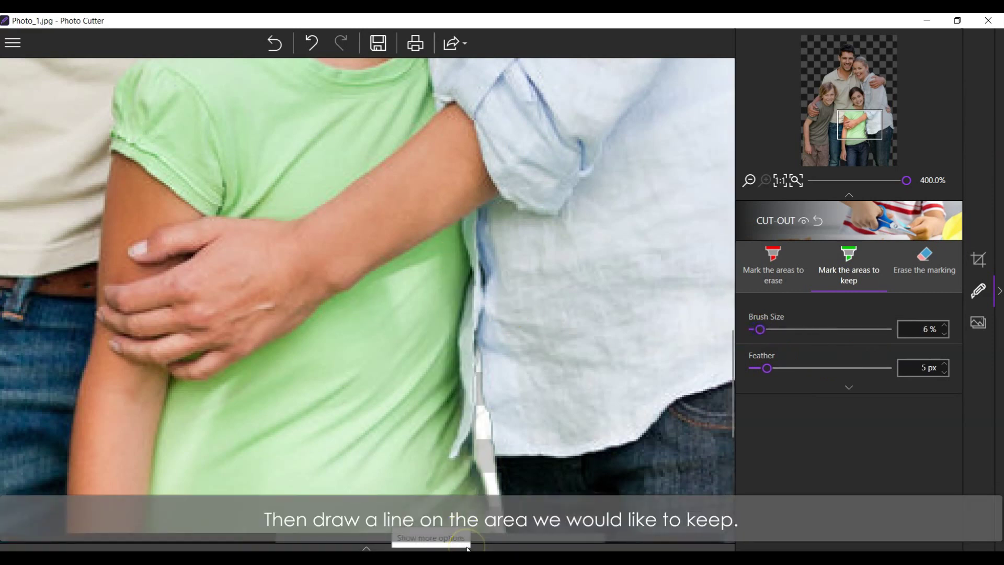
pyautogui.hotkey('ctrl', '0')
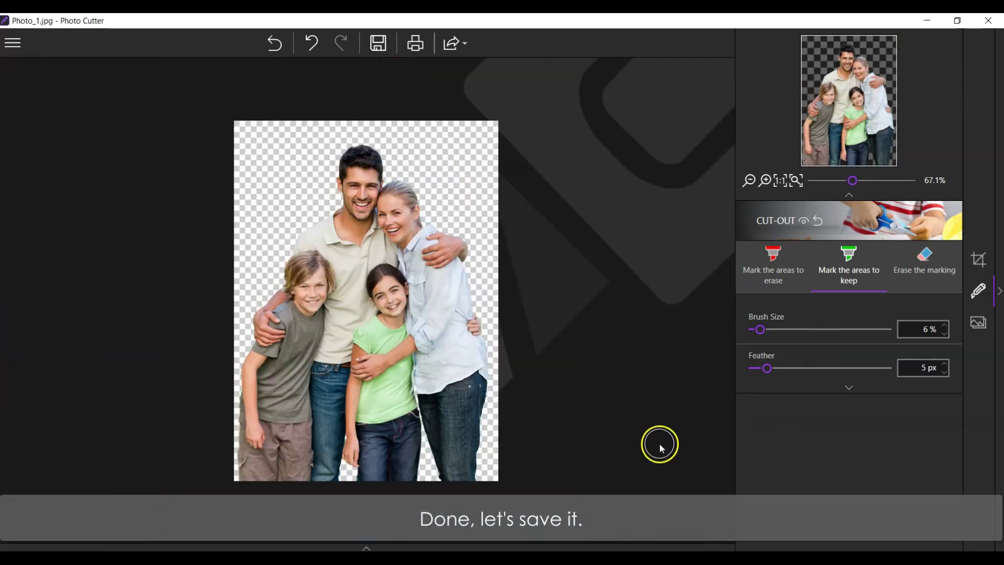
# Save the transparent cut-out to the Desktop as PNG Photo_1_InPixio
pyautogui.click(387, 45)
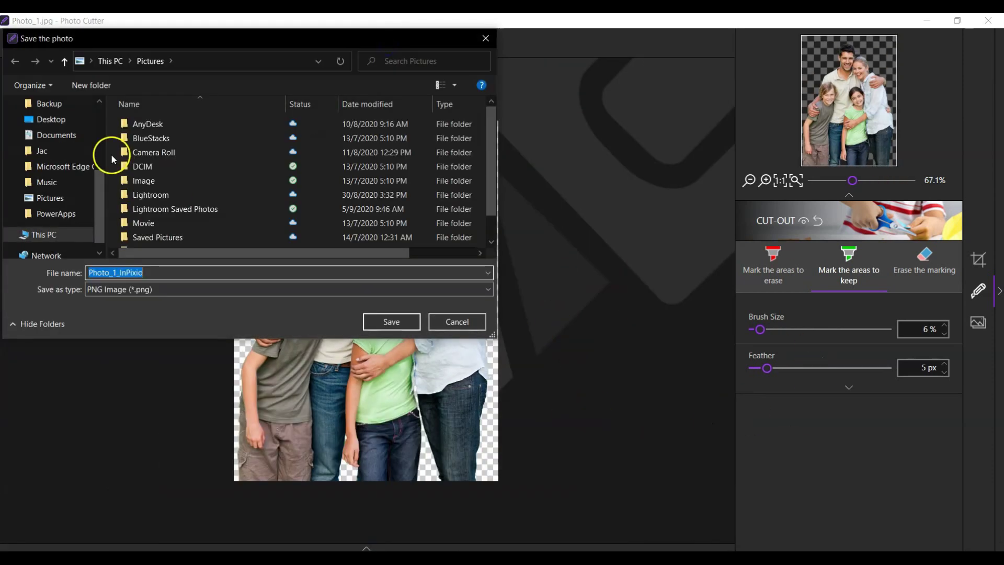
pyautogui.click(58, 126)
pyautogui.click(397, 322)
pyautogui.click(540, 425)
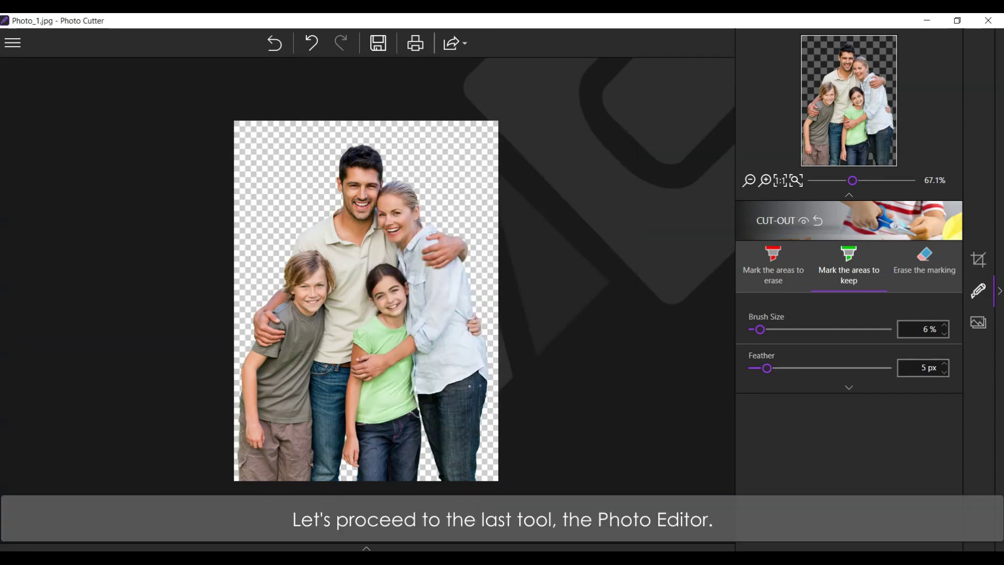
# Close Photo Cutter and open the Photo3.jpg lake sample in Photo Editor
pyautogui.click(984, 23)
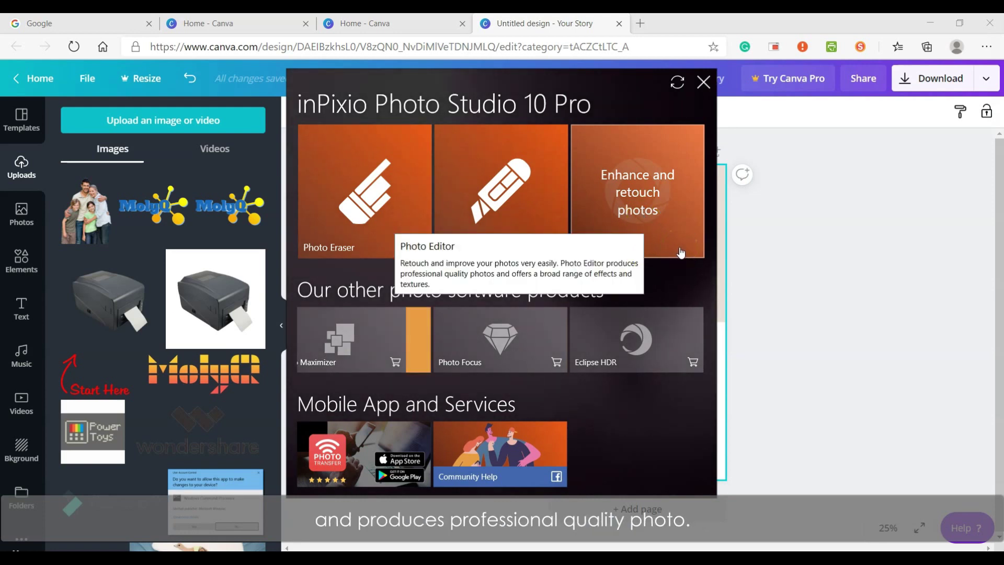
pyautogui.click(680, 253)
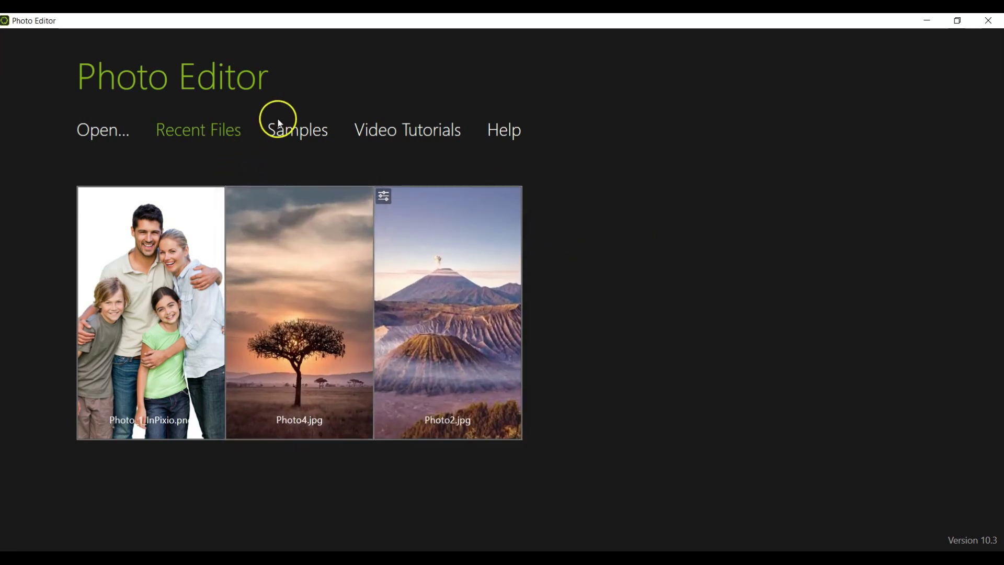
pyautogui.click(283, 136)
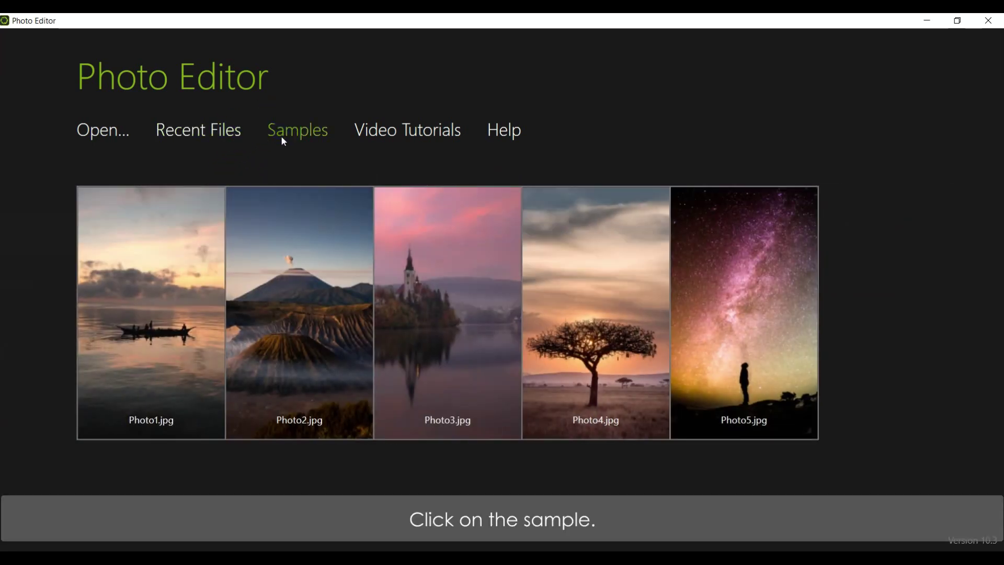
pyautogui.click(469, 255)
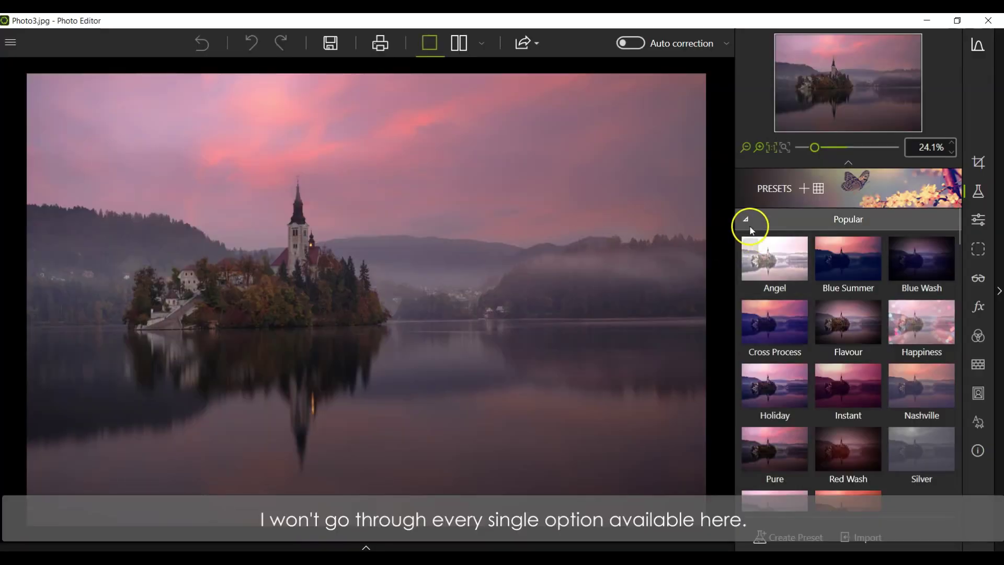
# Browse the Retro, Photography, Portrait, Cinema, Environment, Colour and Trendy preset groups
pyautogui.click(746, 220)
pyautogui.click(746, 241)
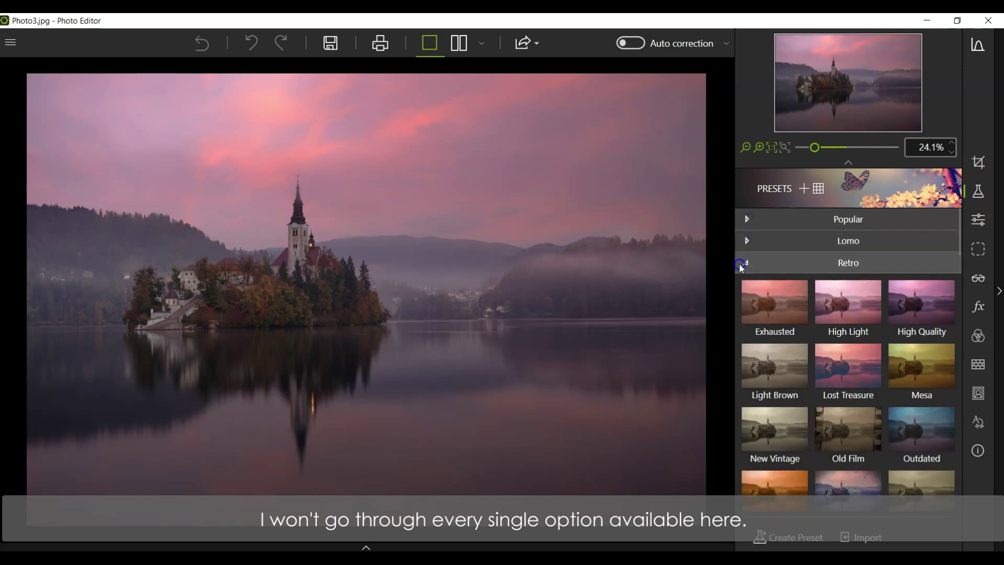
pyautogui.click(746, 285)
pyautogui.click(746, 286)
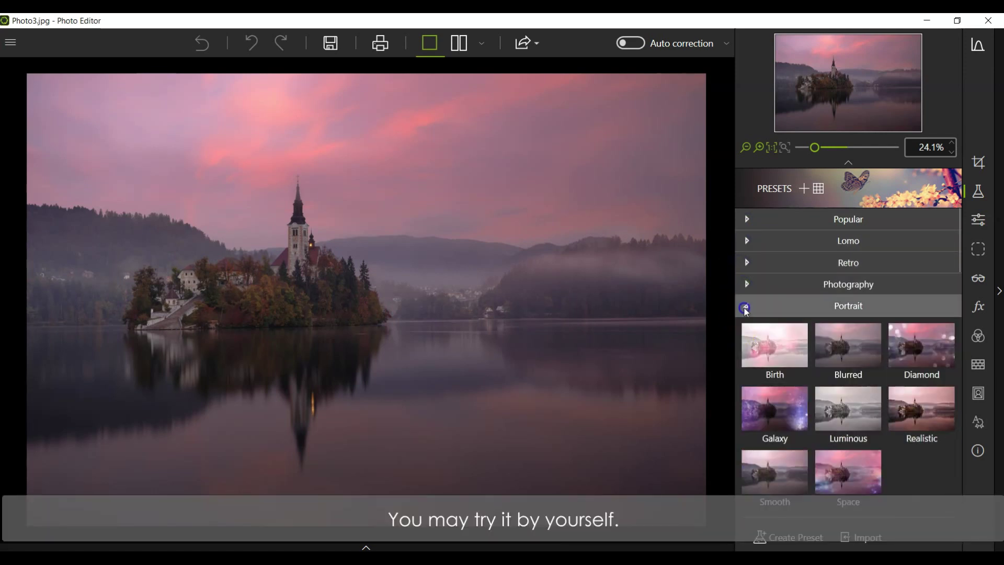
pyautogui.click(746, 305)
pyautogui.click(744, 328)
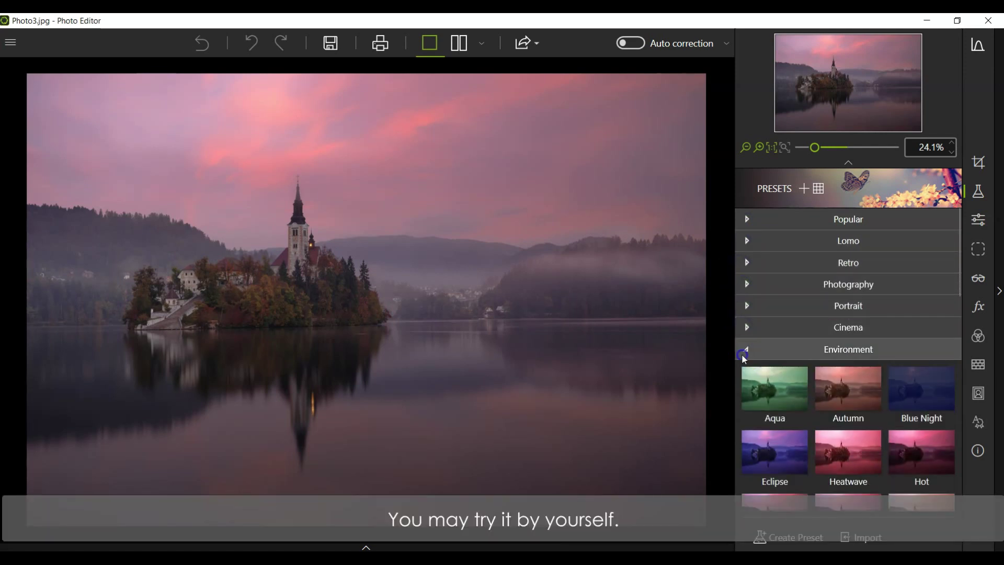
pyautogui.click(742, 353)
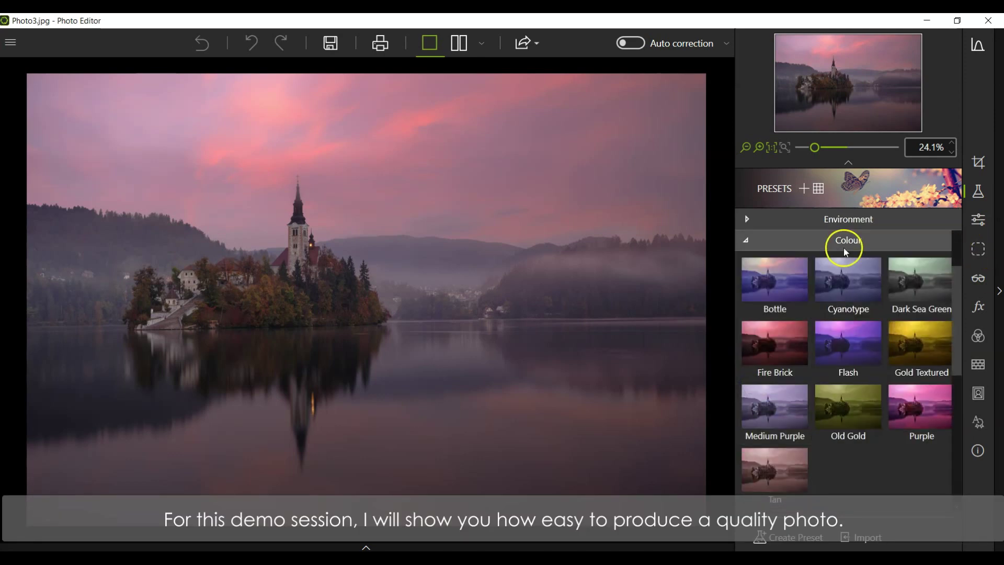
pyautogui.click(746, 241)
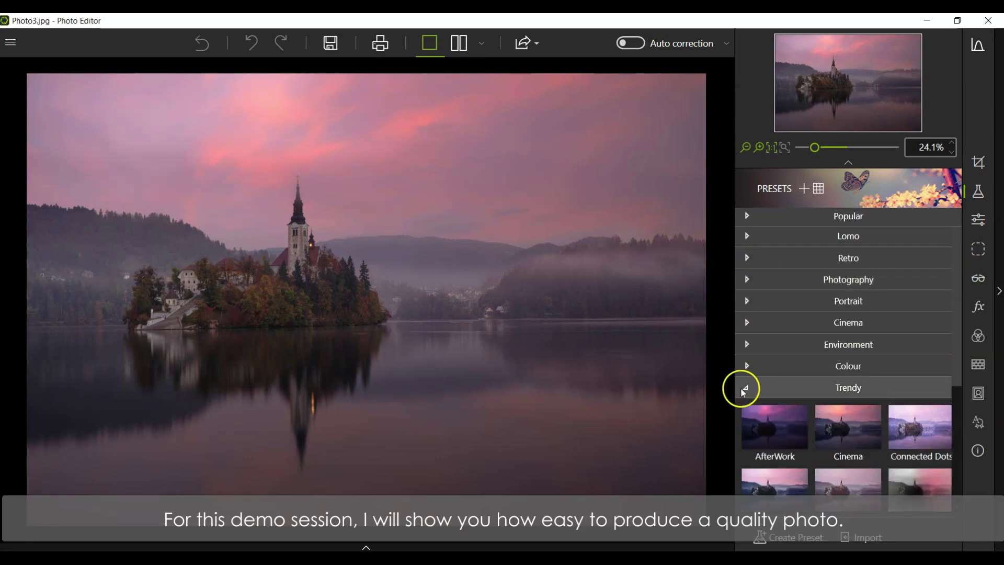
pyautogui.click(740, 391)
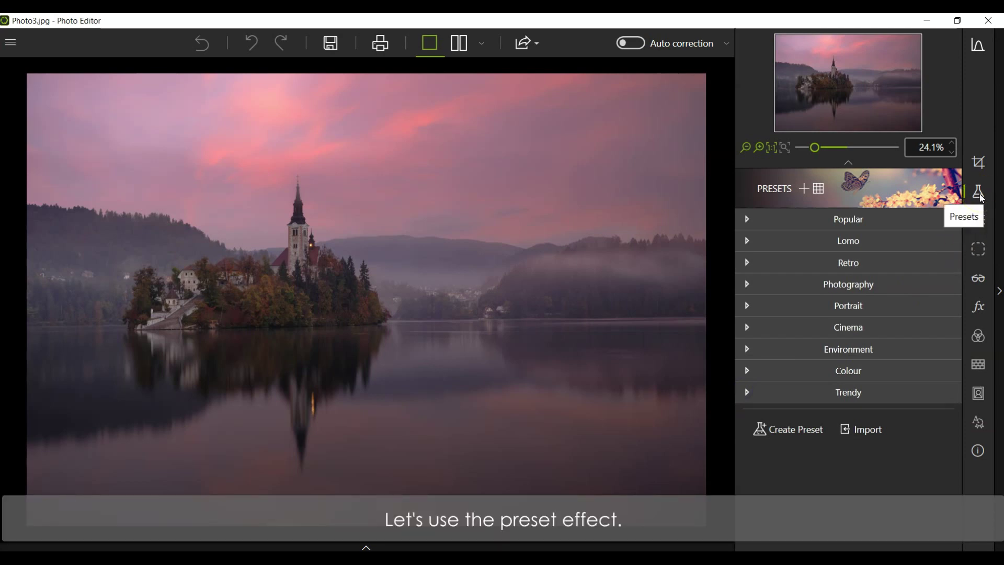
# Preview Popular presets such as Happiness, then apply the Sunny preset
pyautogui.click(740, 216)
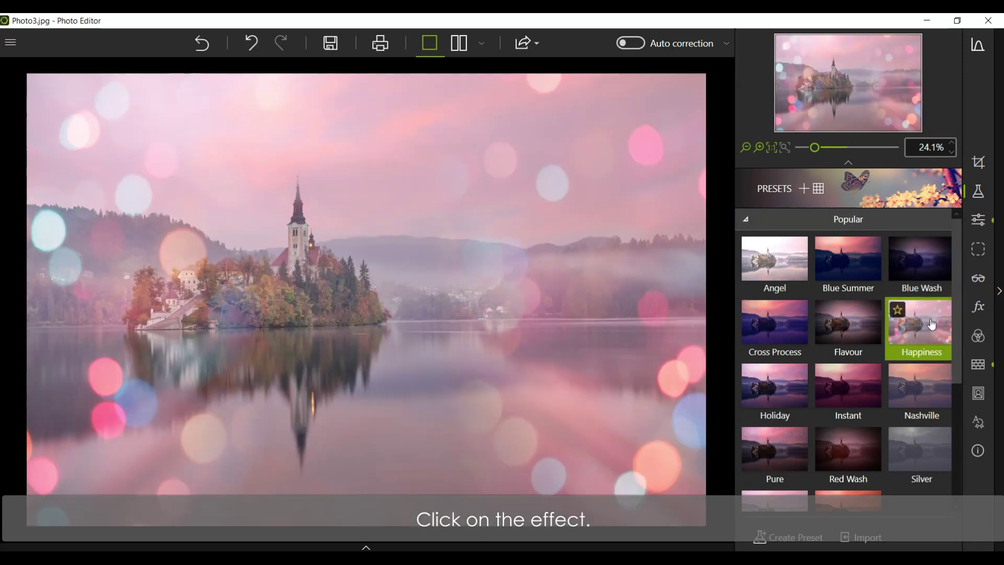
pyautogui.click(800, 403)
pyautogui.scroll(-1, 829, 488)
pyautogui.click(847, 473)
pyautogui.click(782, 489)
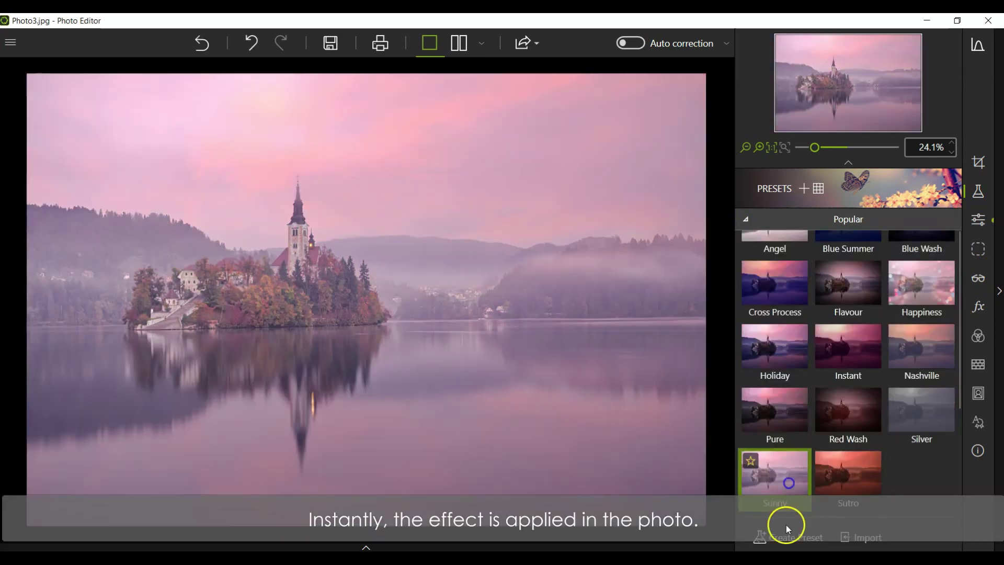
# Set the lake photo's exposure to -0.02 EV in the basic Adjustments panel
pyautogui.click(978, 218)
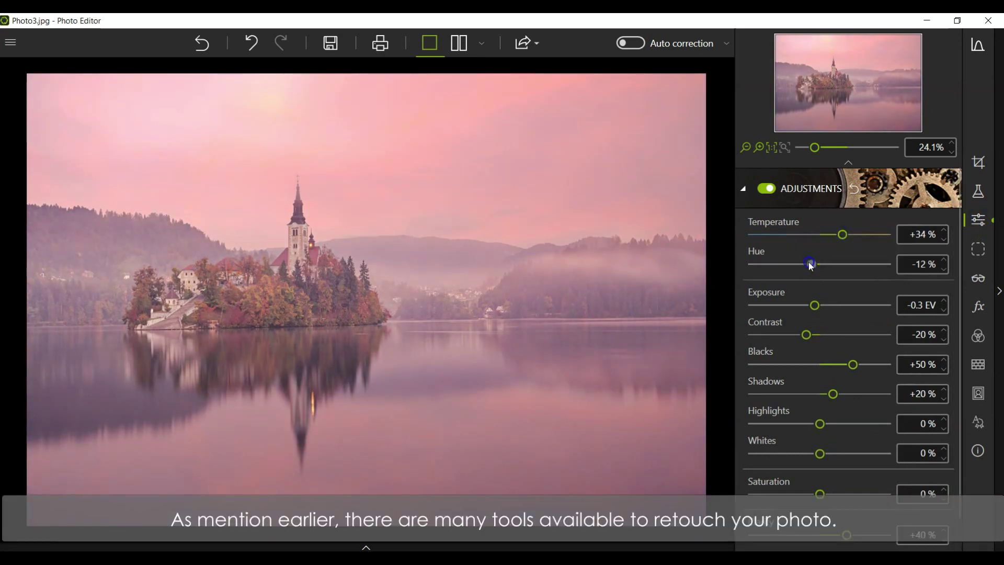
pyautogui.click(820, 305)
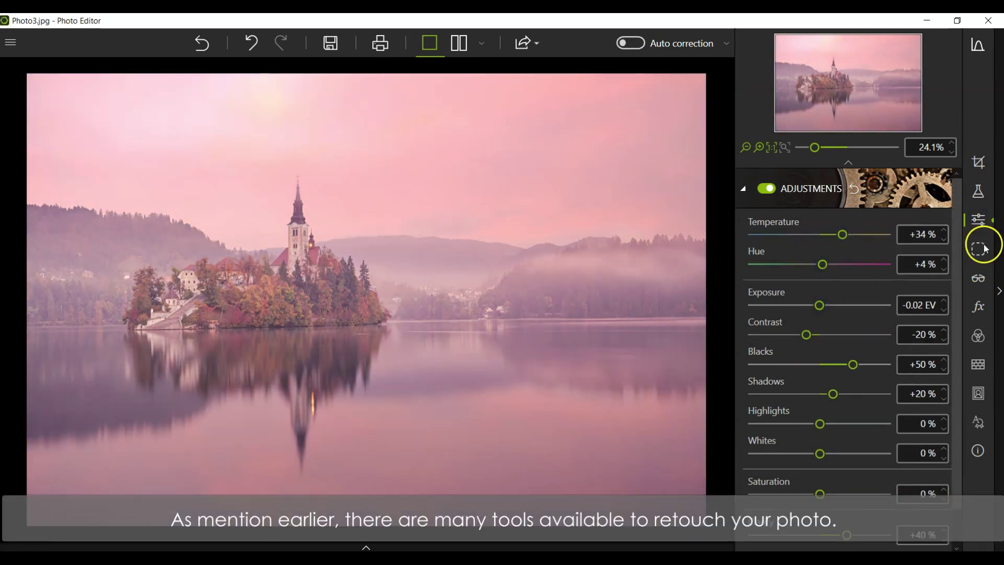
pyautogui.click(983, 249)
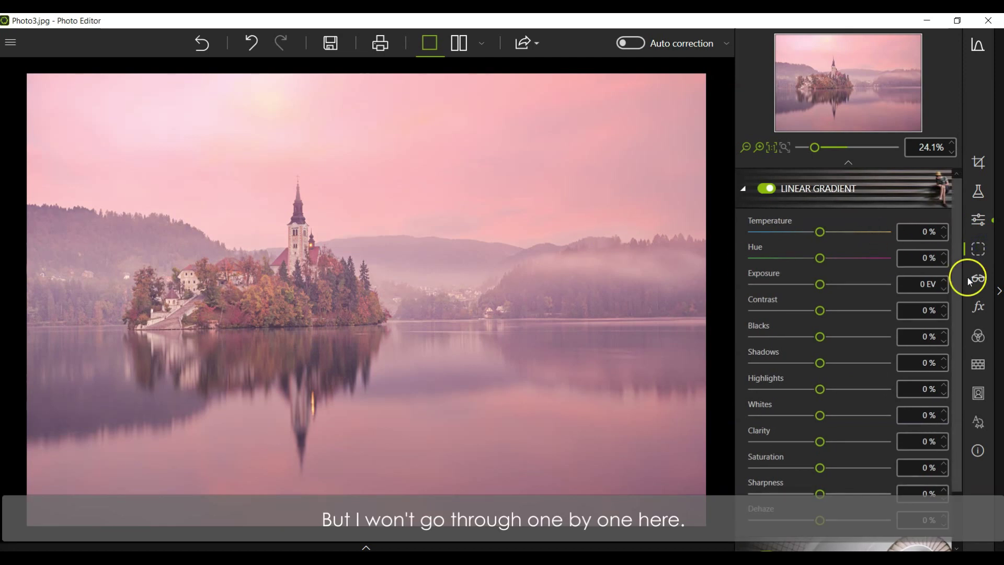
# Browse the correction, effects, style, texture, frame, text and selective-adjustment panels
pyautogui.click(980, 279)
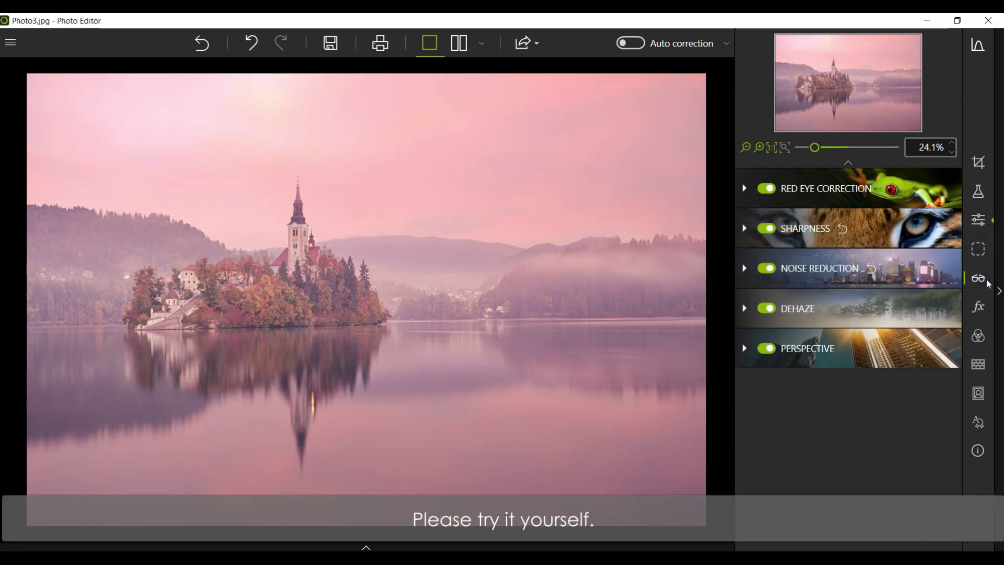
pyautogui.click(981, 313)
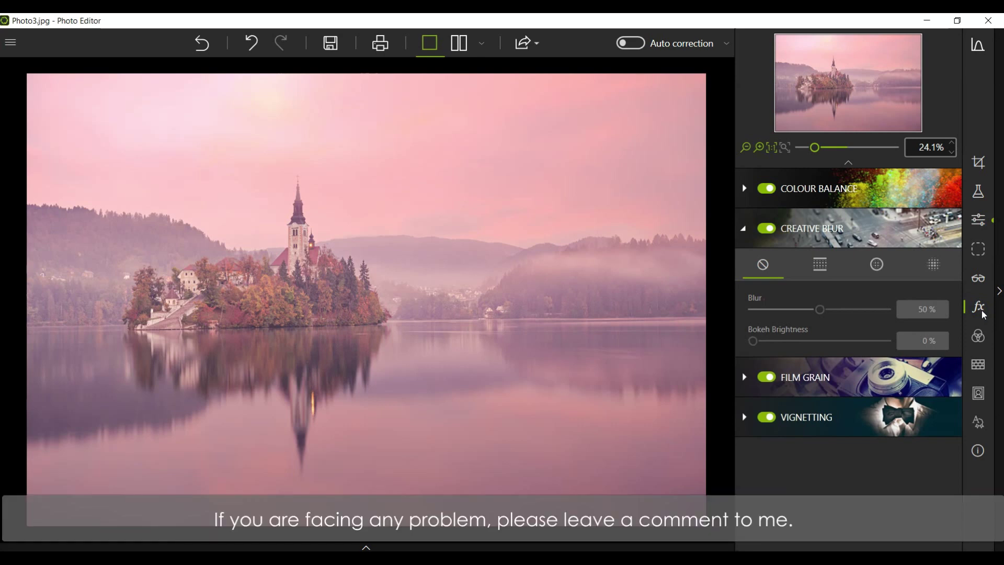
pyautogui.click(979, 337)
pyautogui.click(978, 365)
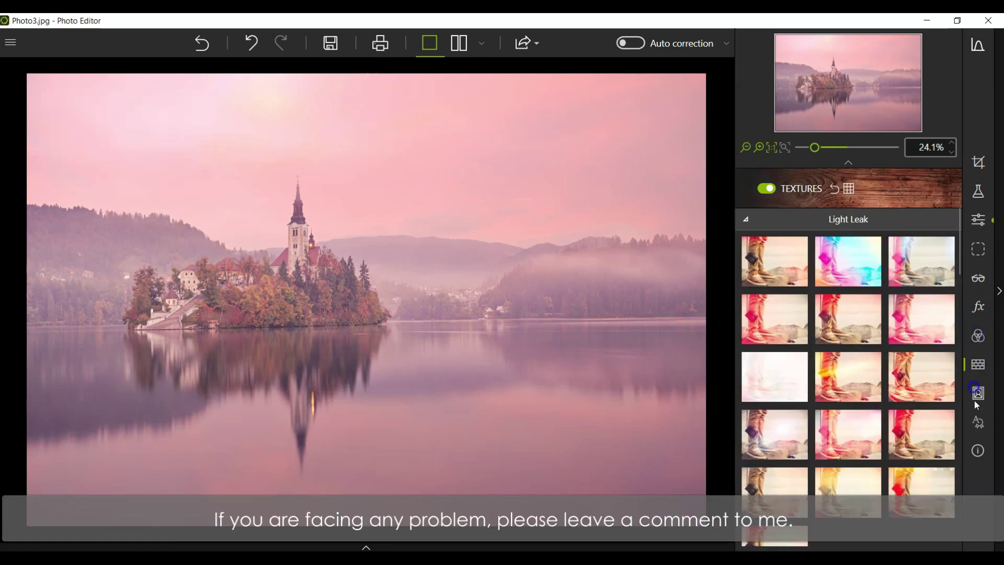
pyautogui.click(978, 393)
pyautogui.click(977, 421)
pyautogui.click(978, 394)
pyautogui.click(979, 337)
pyautogui.click(978, 307)
pyautogui.click(978, 250)
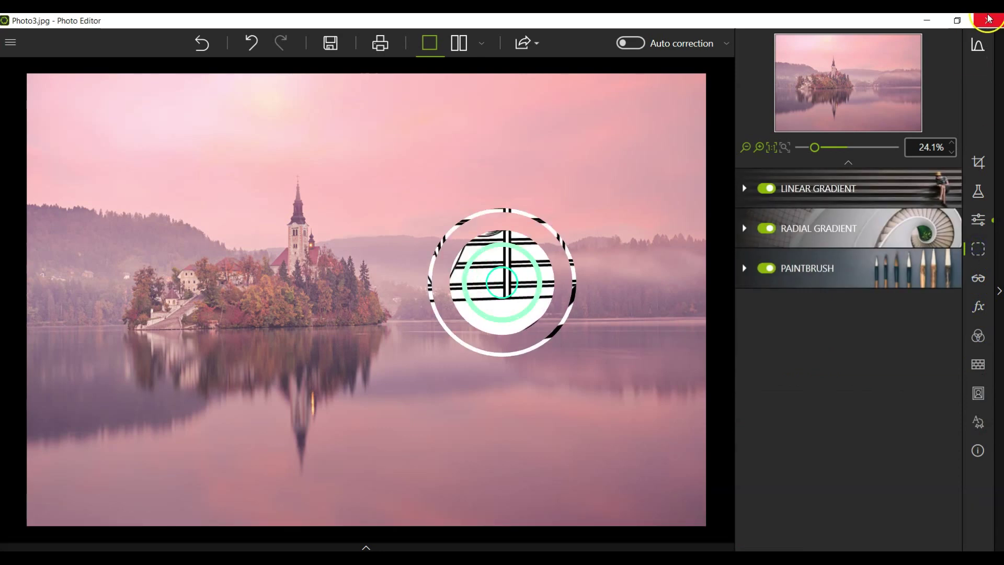